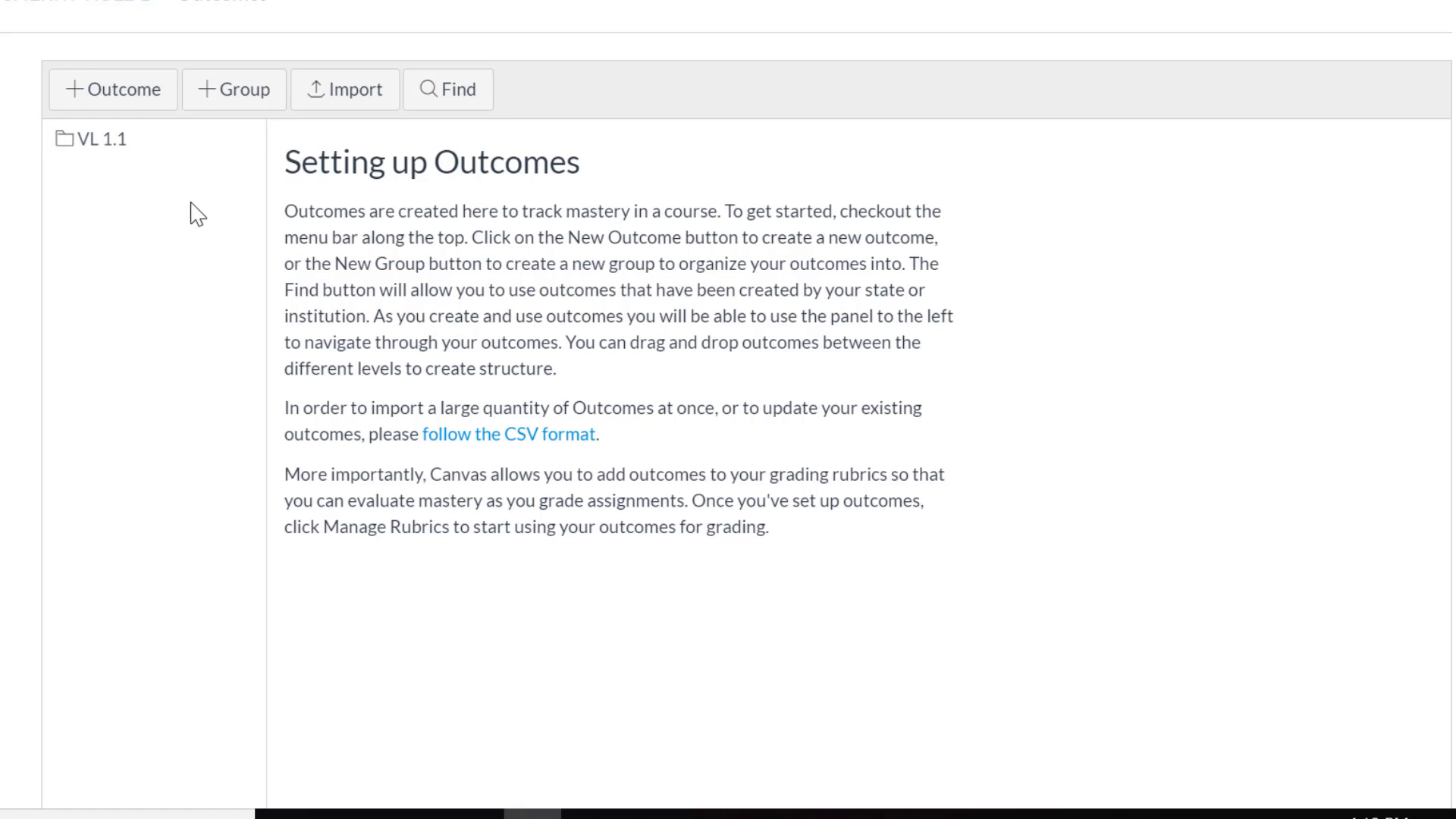
Step: Create a new outcome named Critical Thinking
left_click(141, 102)
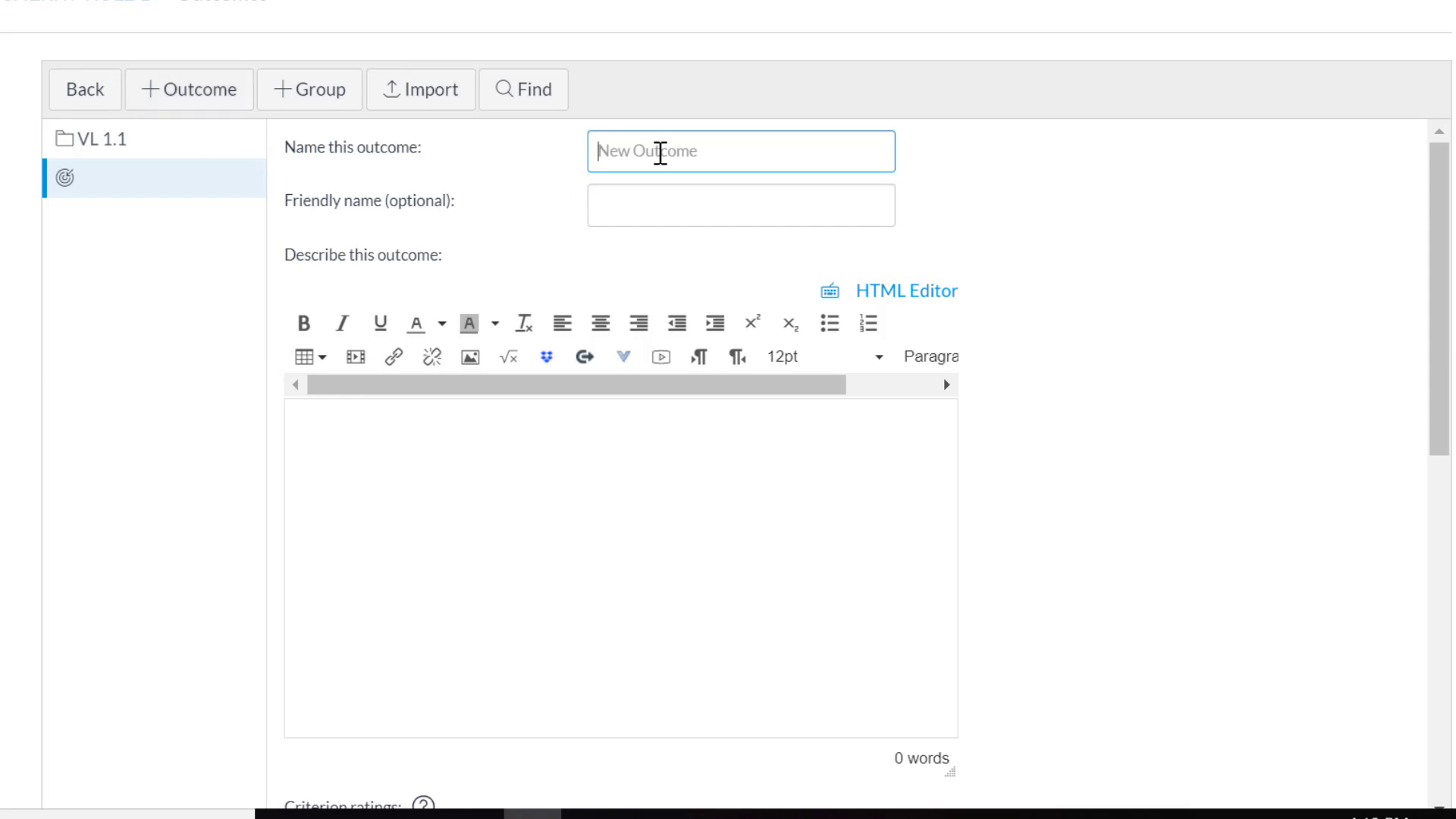
type("Critica")
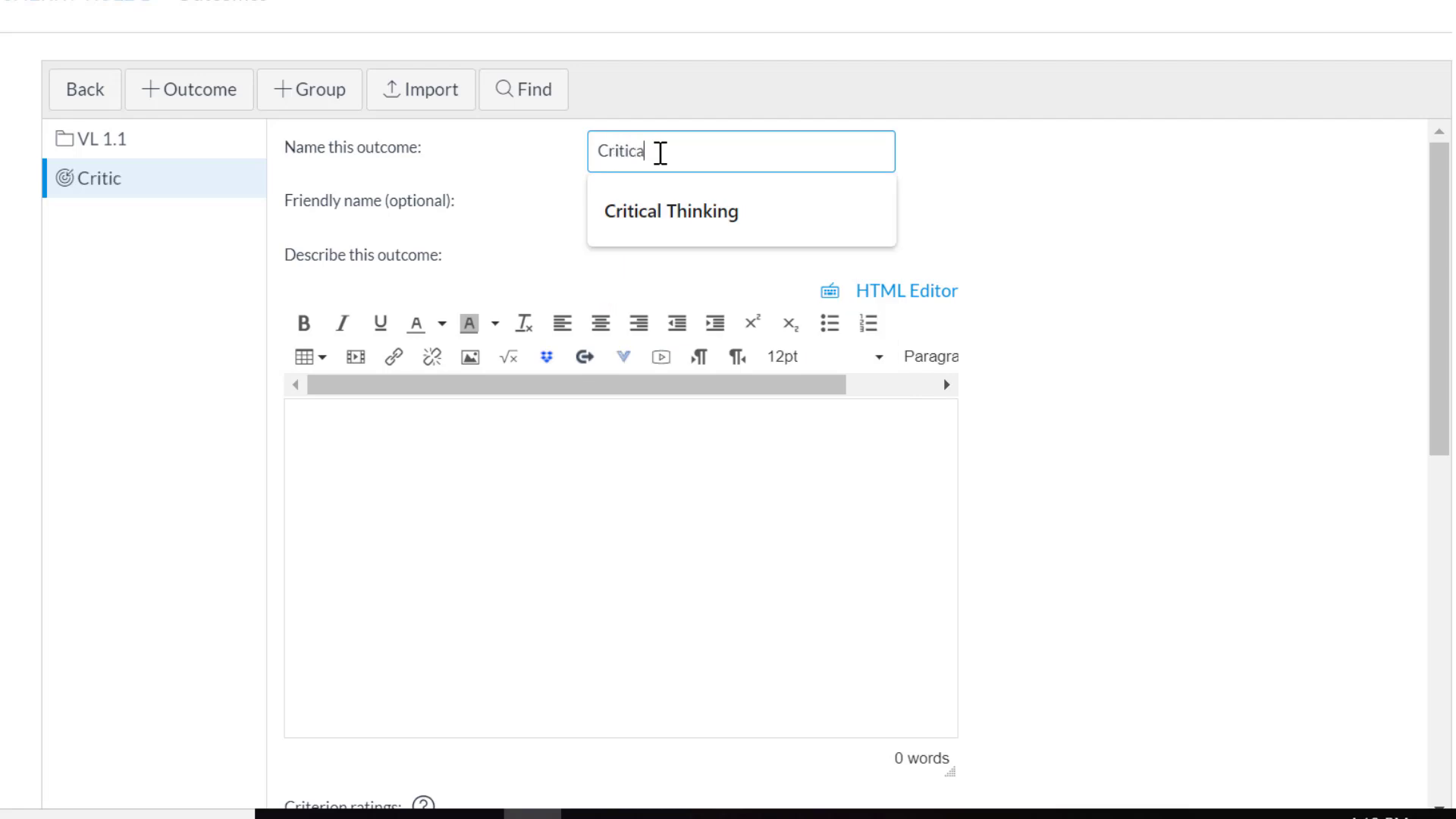
type("l")
left_click(683, 214)
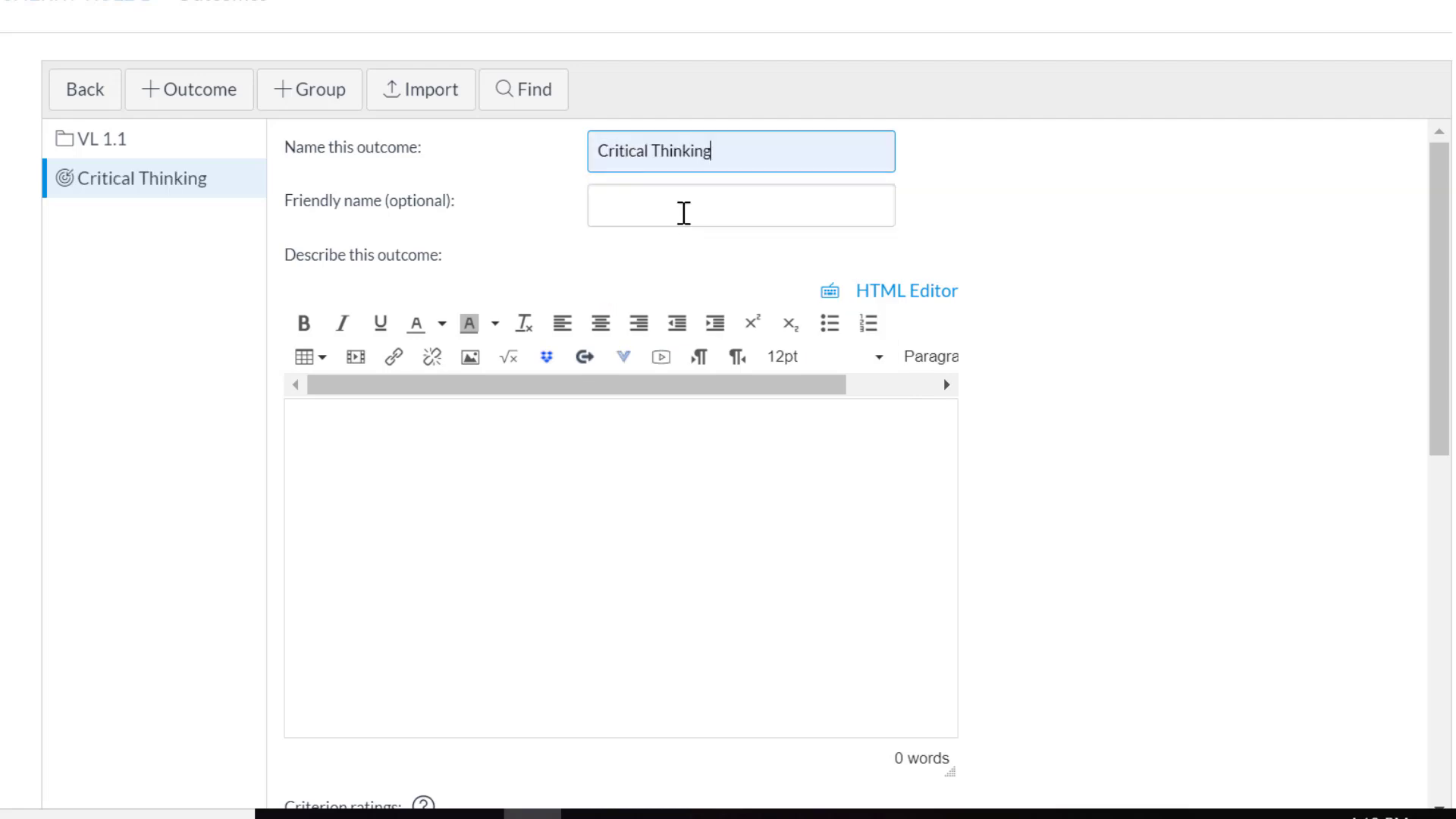
Step: Describe the outcome as students having successfully applied critical thinking skills to analyze others' arguments and to craft their own well-reasoned argument
left_click(683, 209)
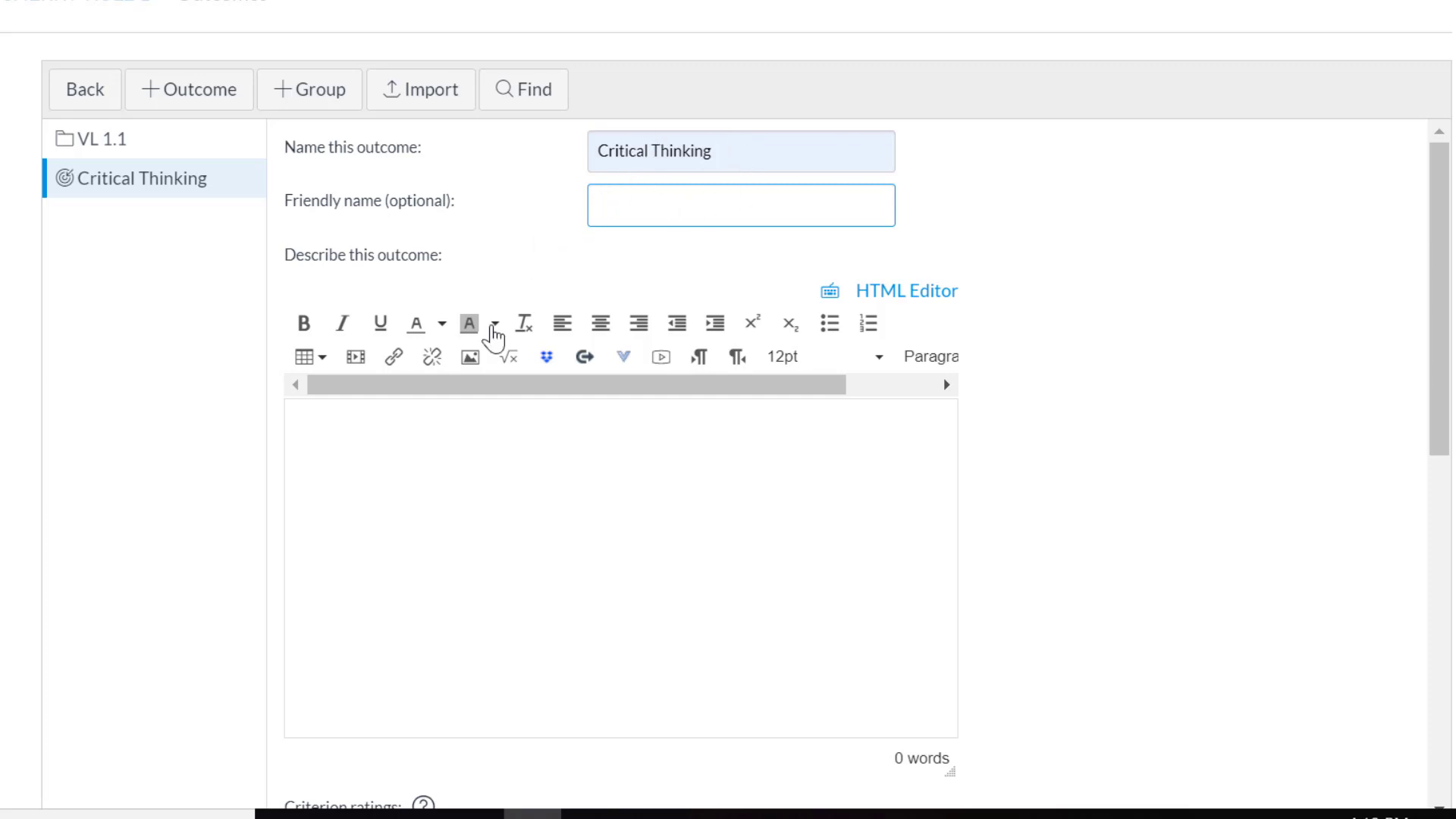
left_click(443, 431)
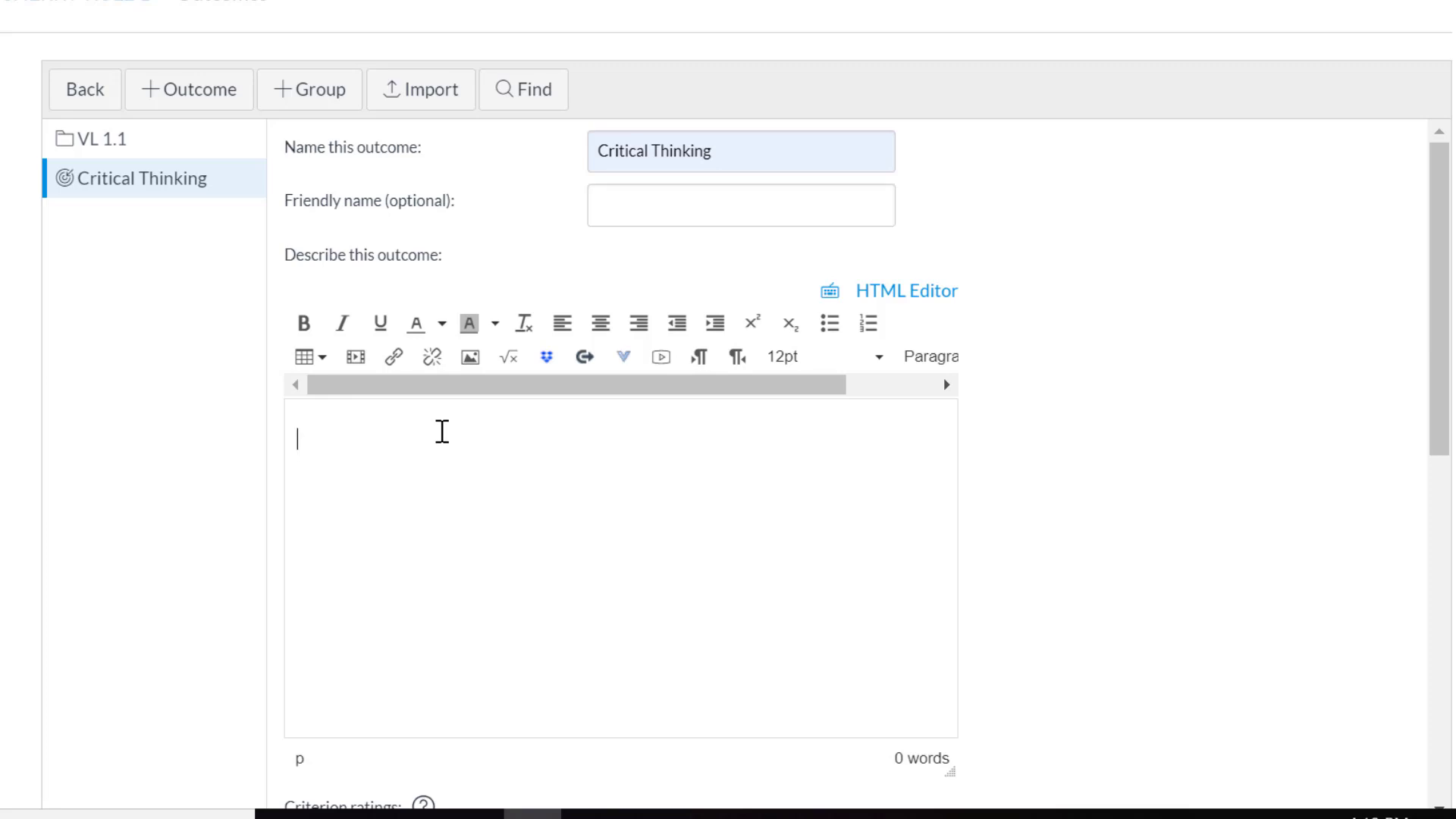
type("Students who meet this outcome have successfully applied critical thinking skills to analyze the arguments of others and to craft their own well-reasoned argument.")
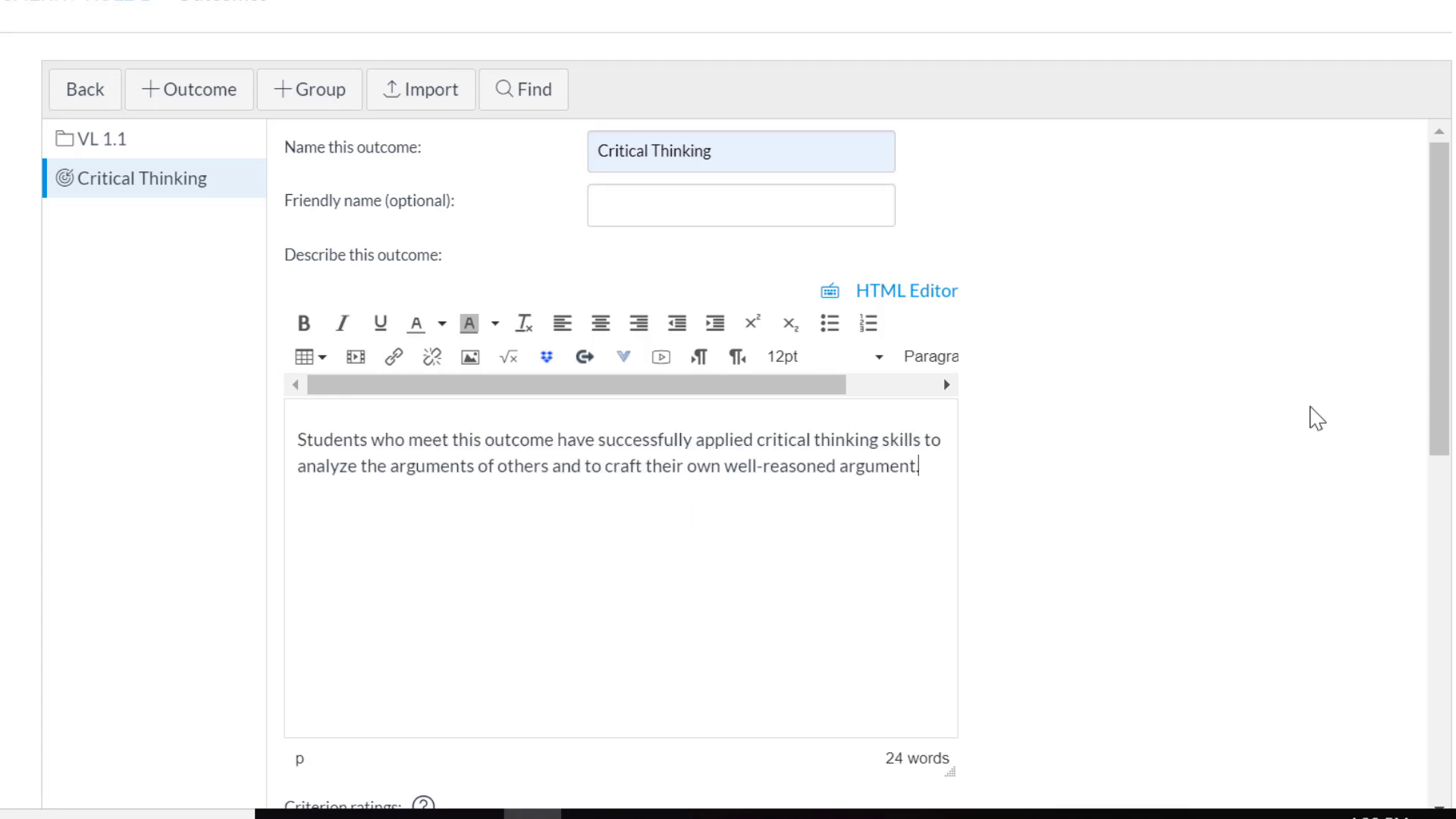
Step: Insert a Partially Meets Expectations rating worth 1 point between Meets Expectations and Does Not Meet Expectations
left_click_drag(1433, 336, 1433, 602)
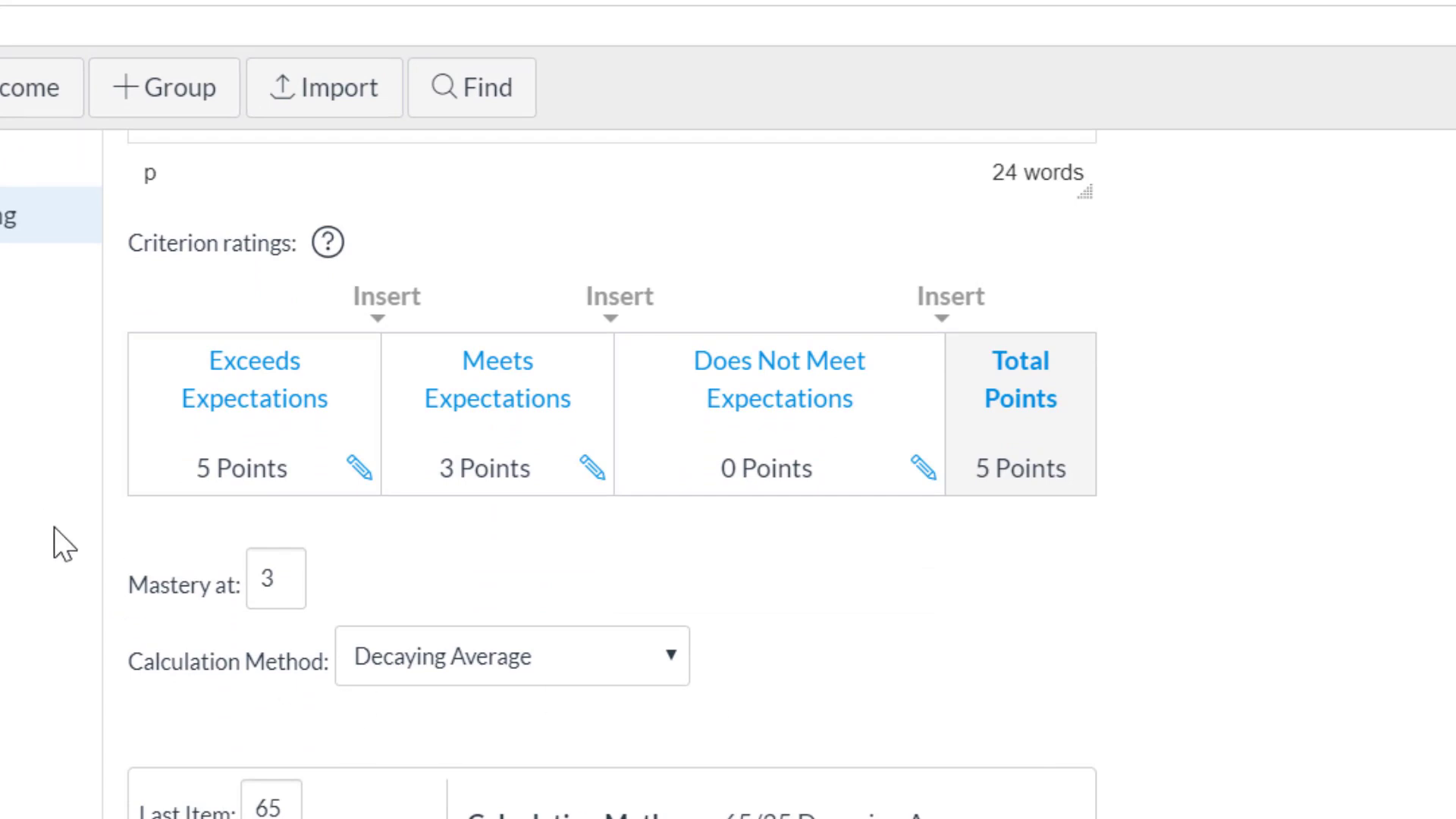
left_click(614, 323)
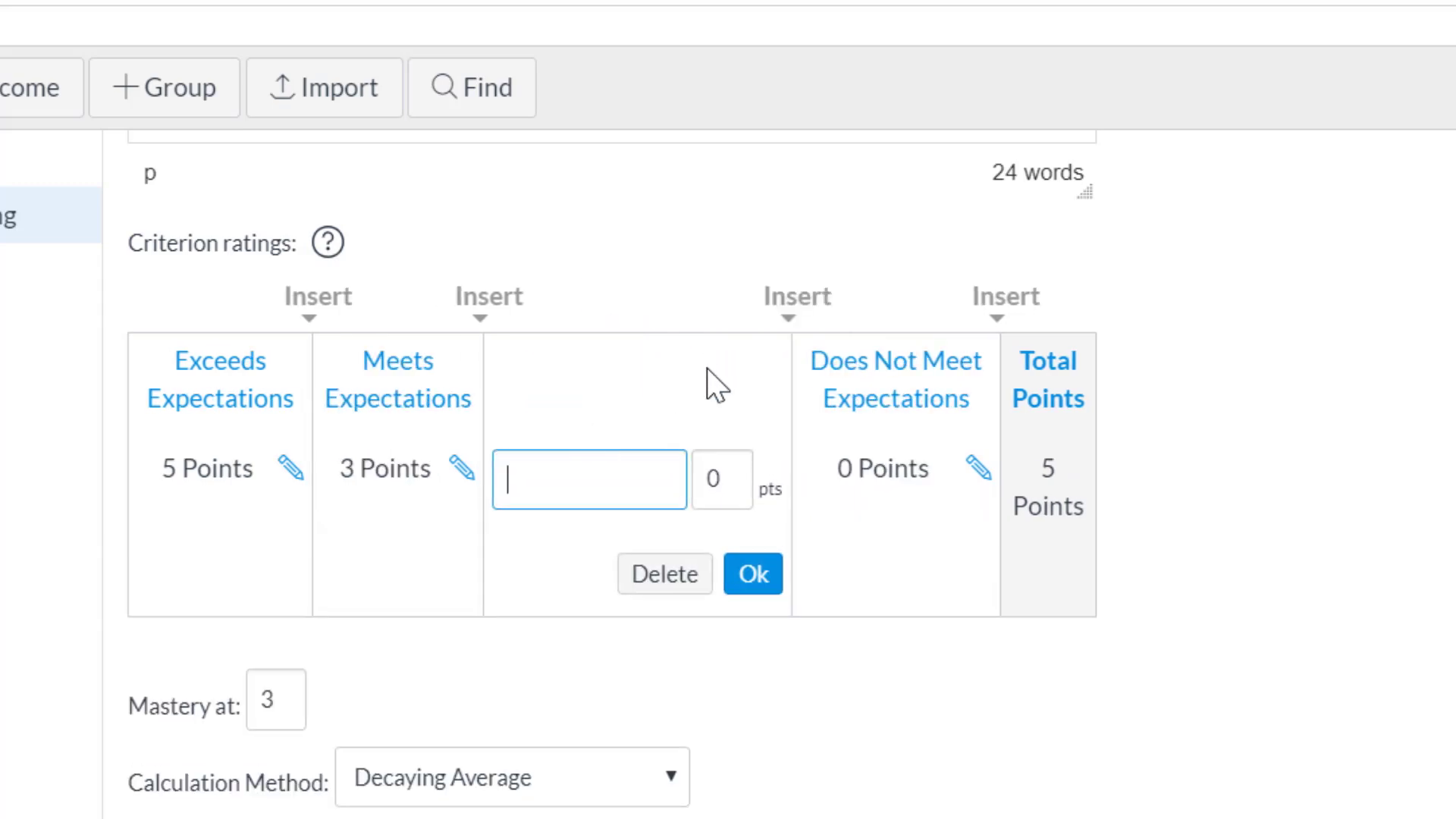
type("Partiall")
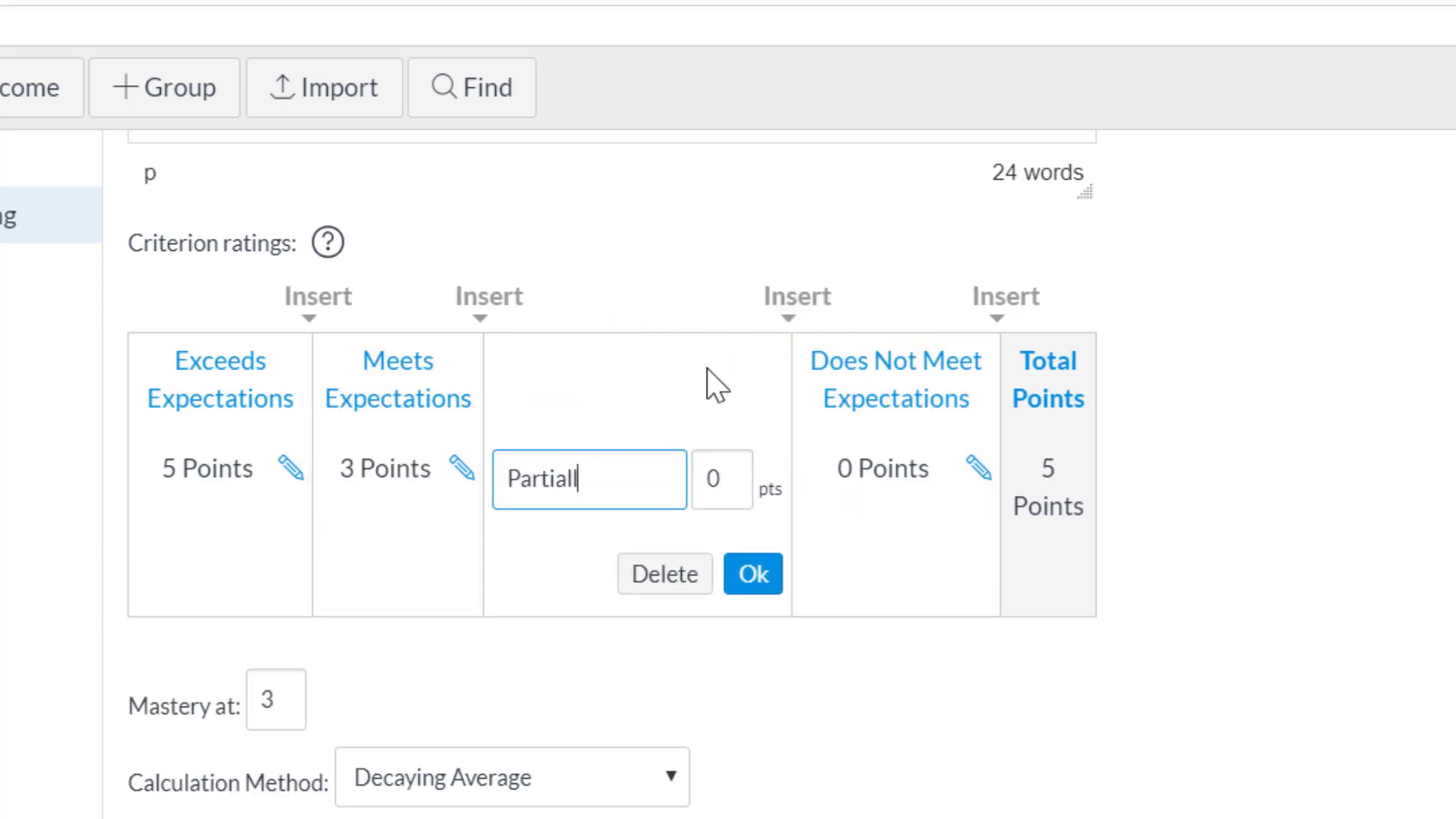
type("y Meets E")
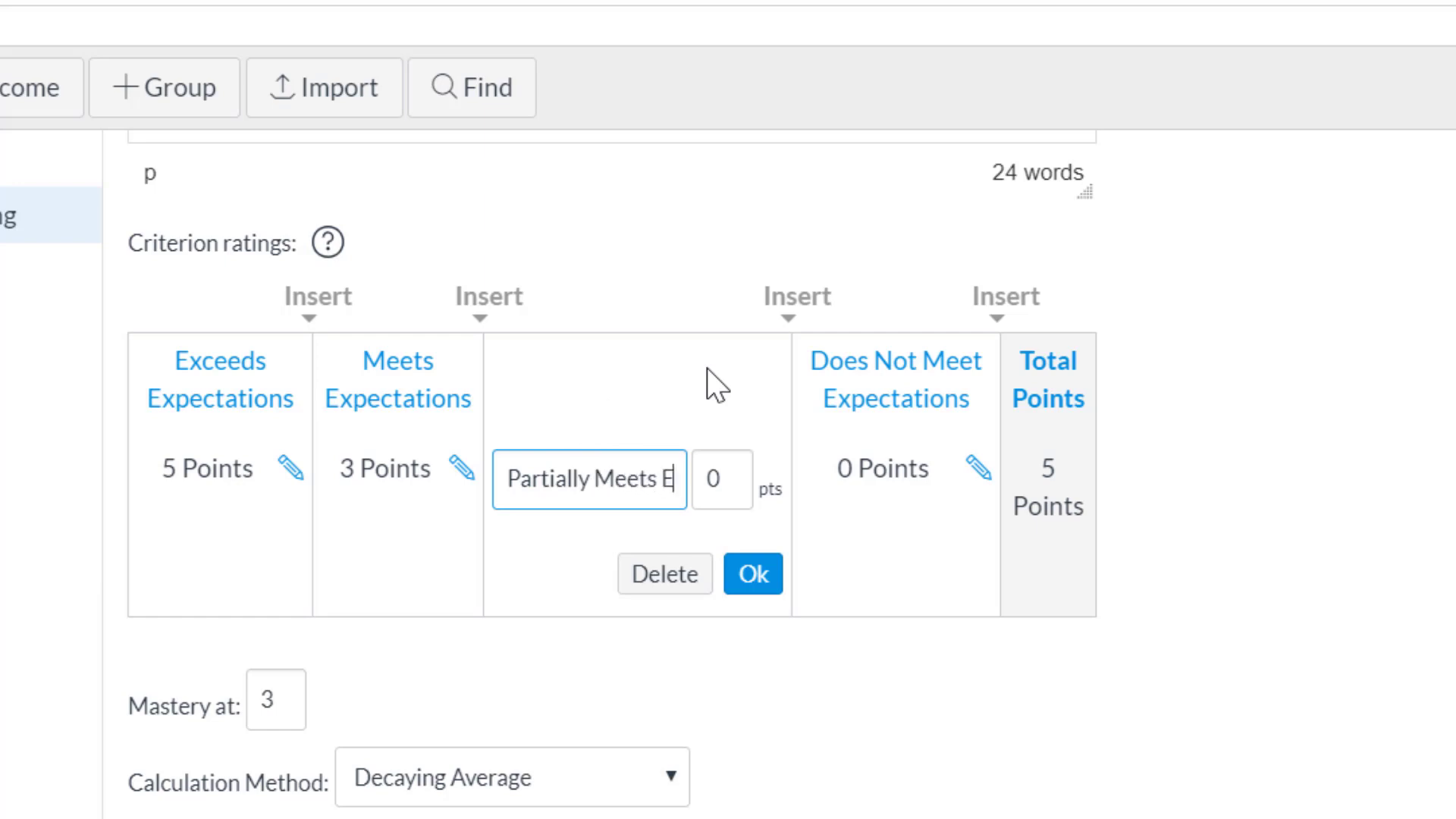
type("xpectations")
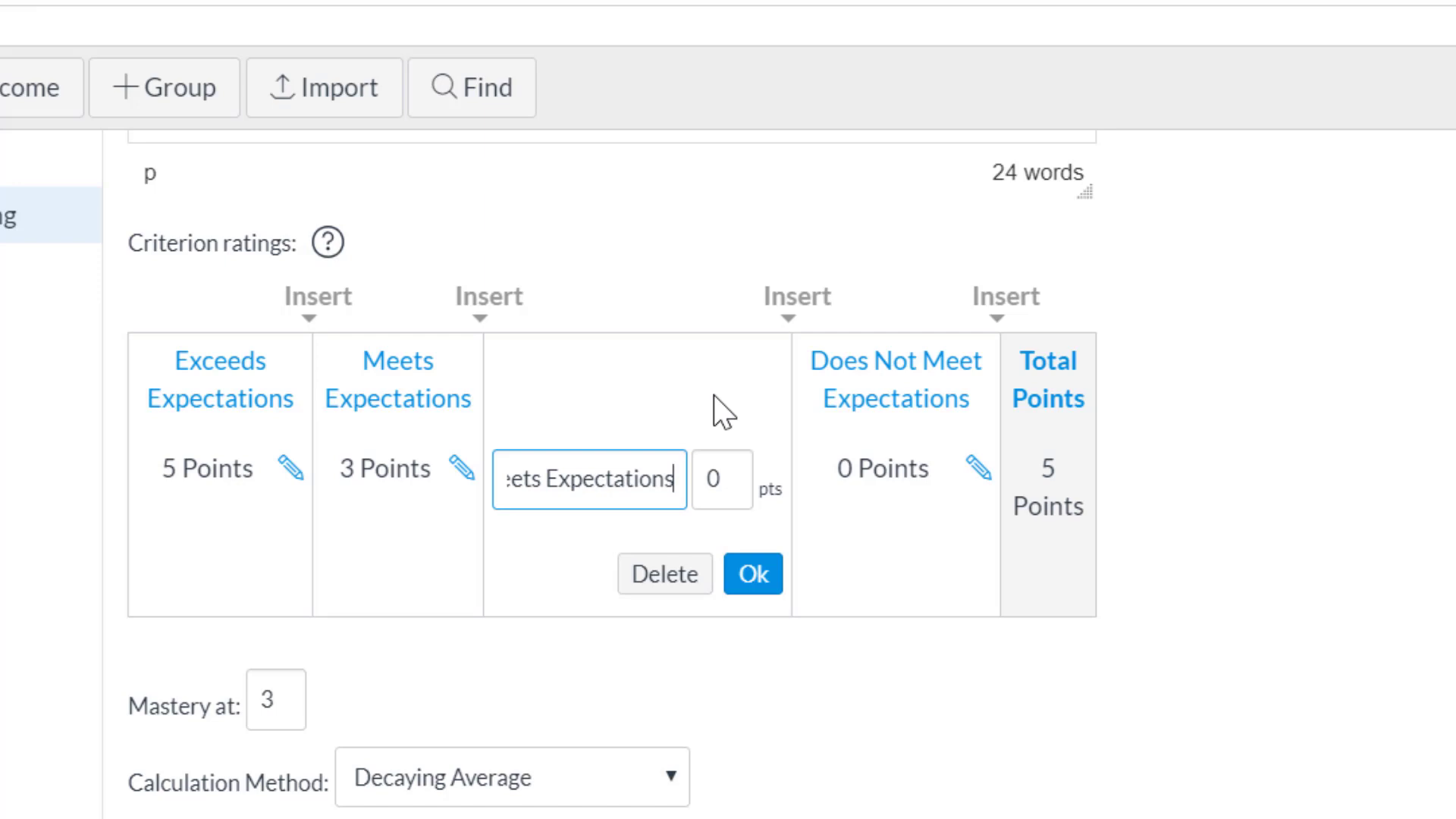
left_click(732, 481)
type("1")
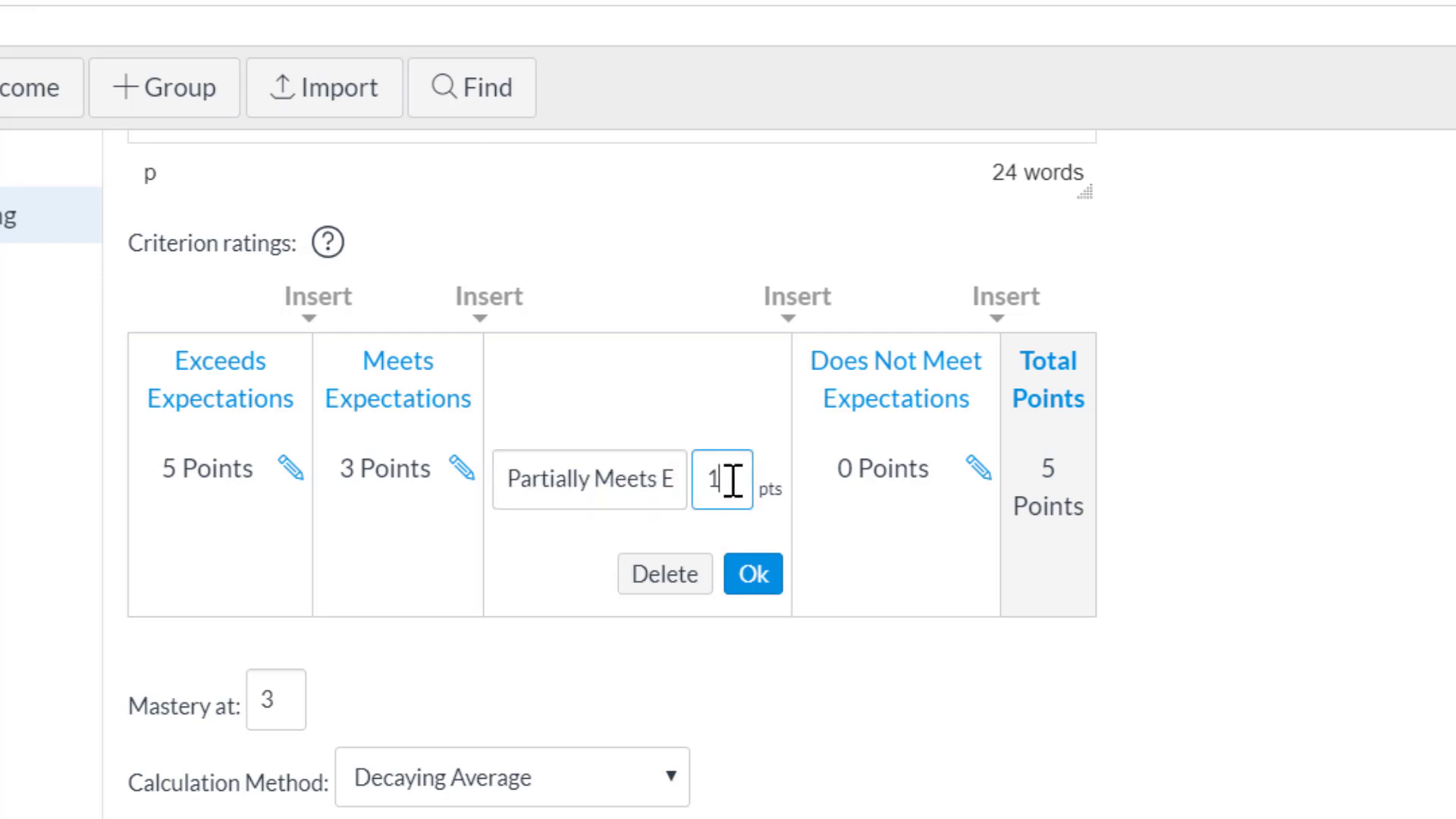
left_click(754, 577)
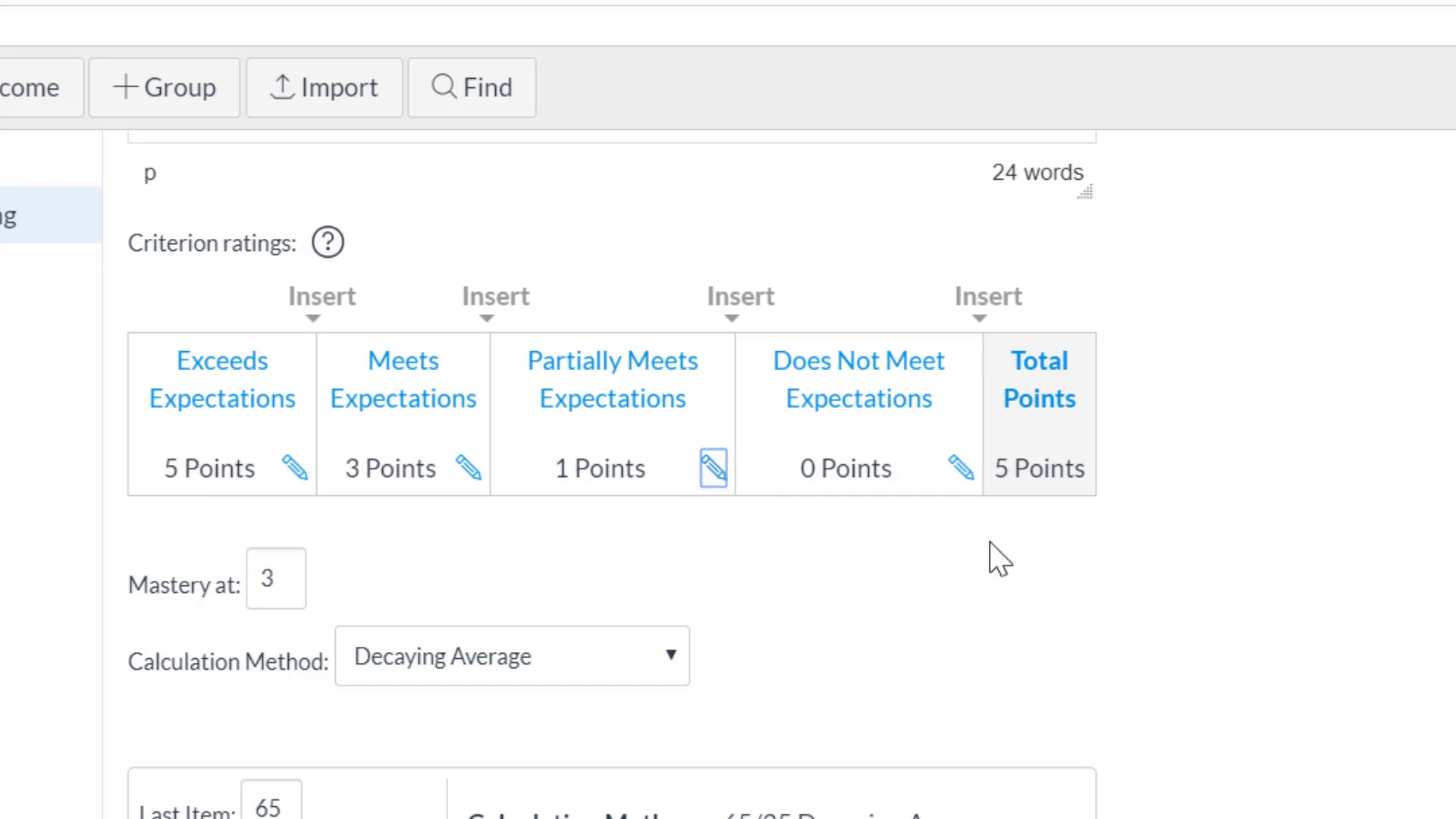
Step: Try the n Number of Times and Most Recent Score calculation methods for the outcome to compare their examples
scroll(993, 547, "down", 2)
scroll(383, 523, "up", 2)
scroll(1223, 607, "down", 2)
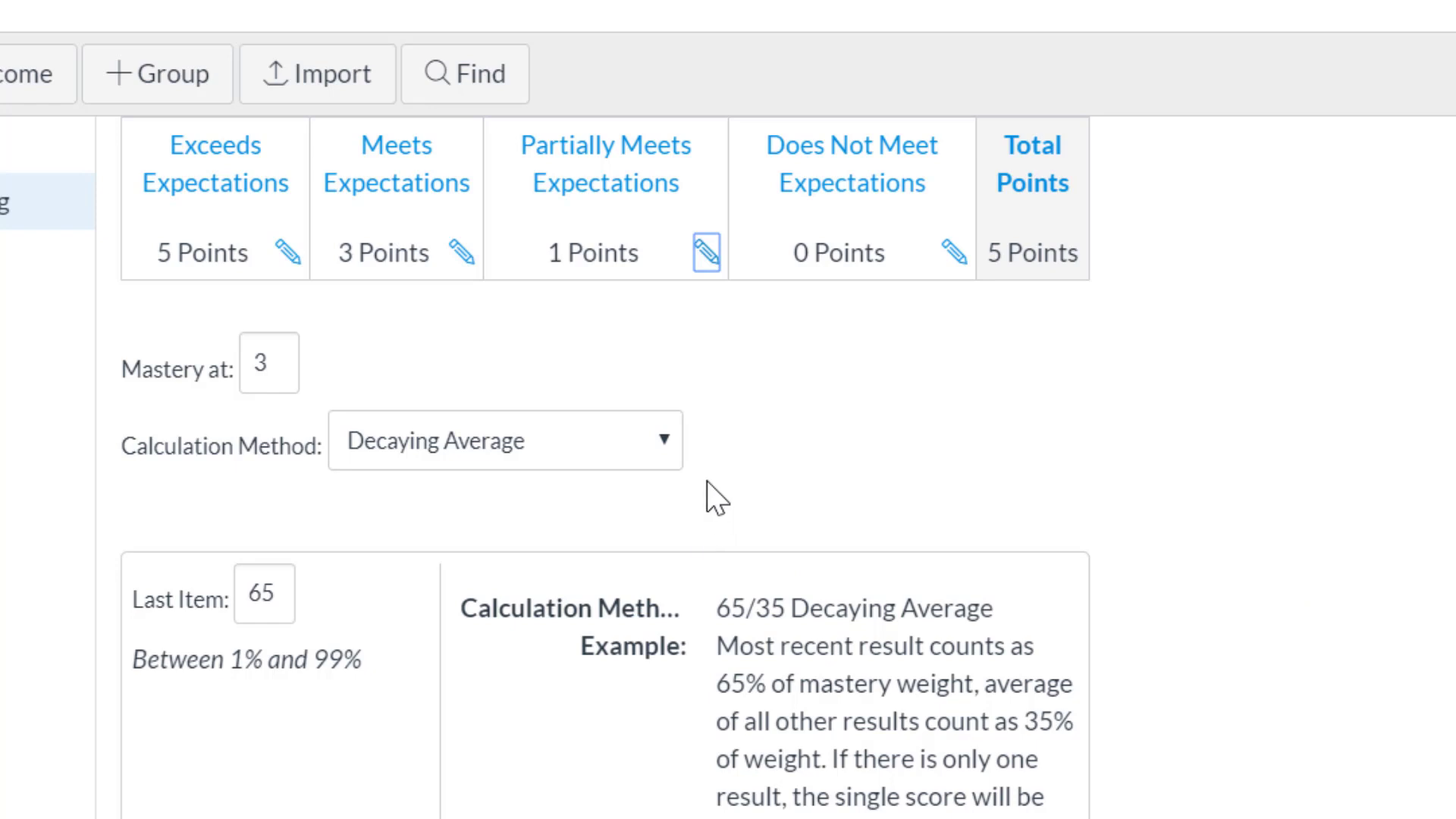
left_click(662, 440)
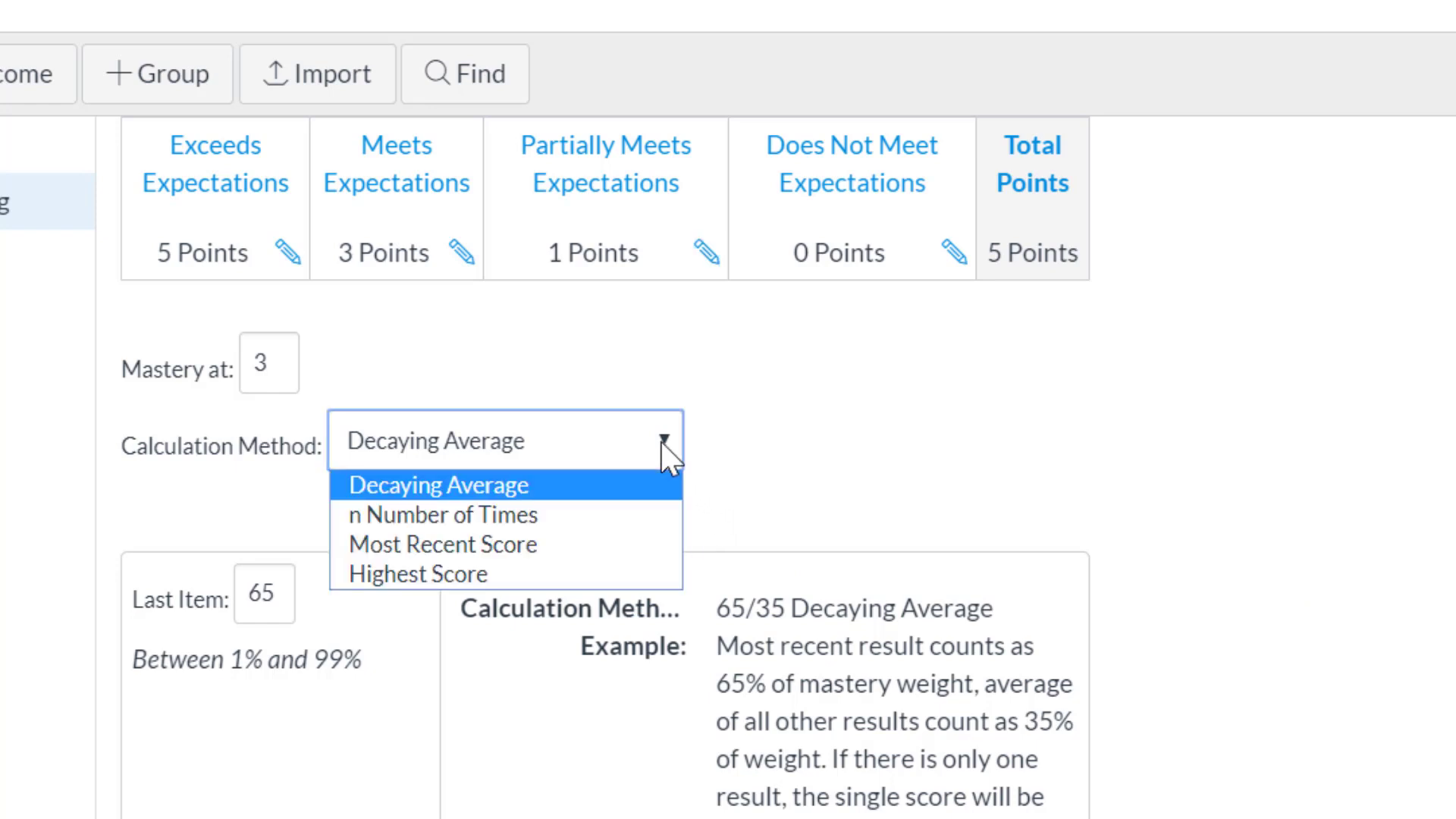
left_click(662, 443)
left_click(662, 444)
left_click(535, 511)
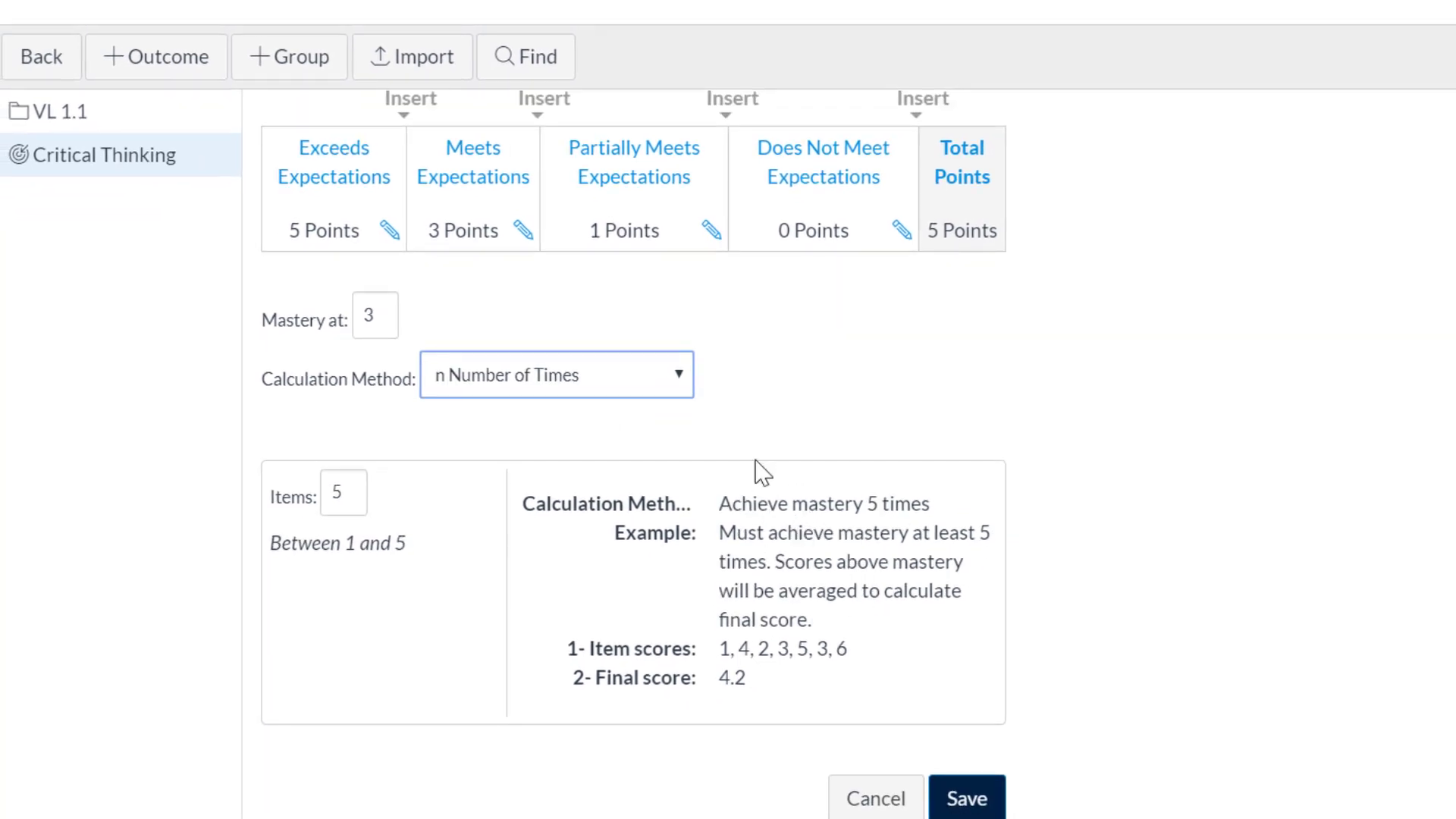
left_click(680, 379)
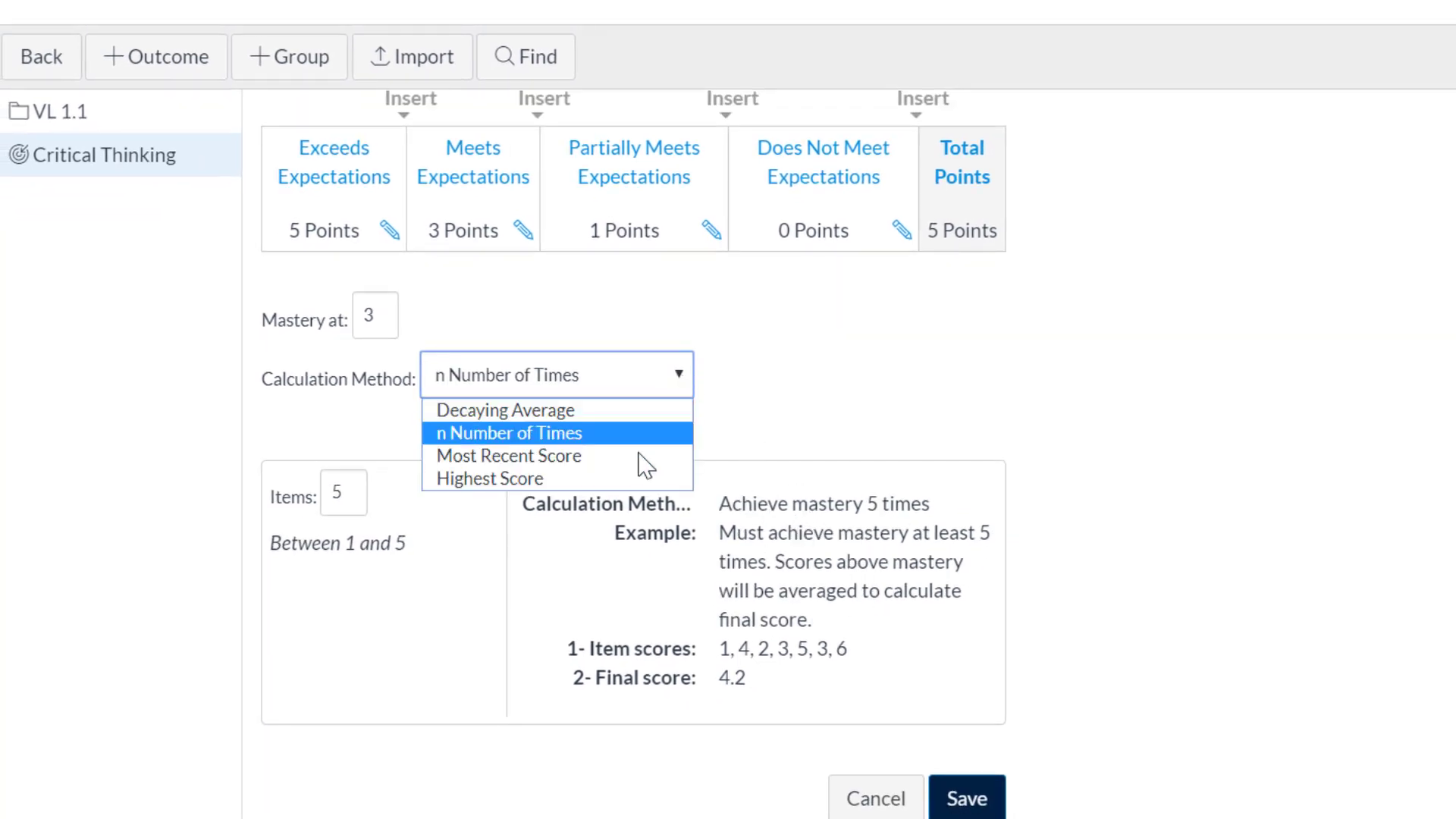
left_click(643, 452)
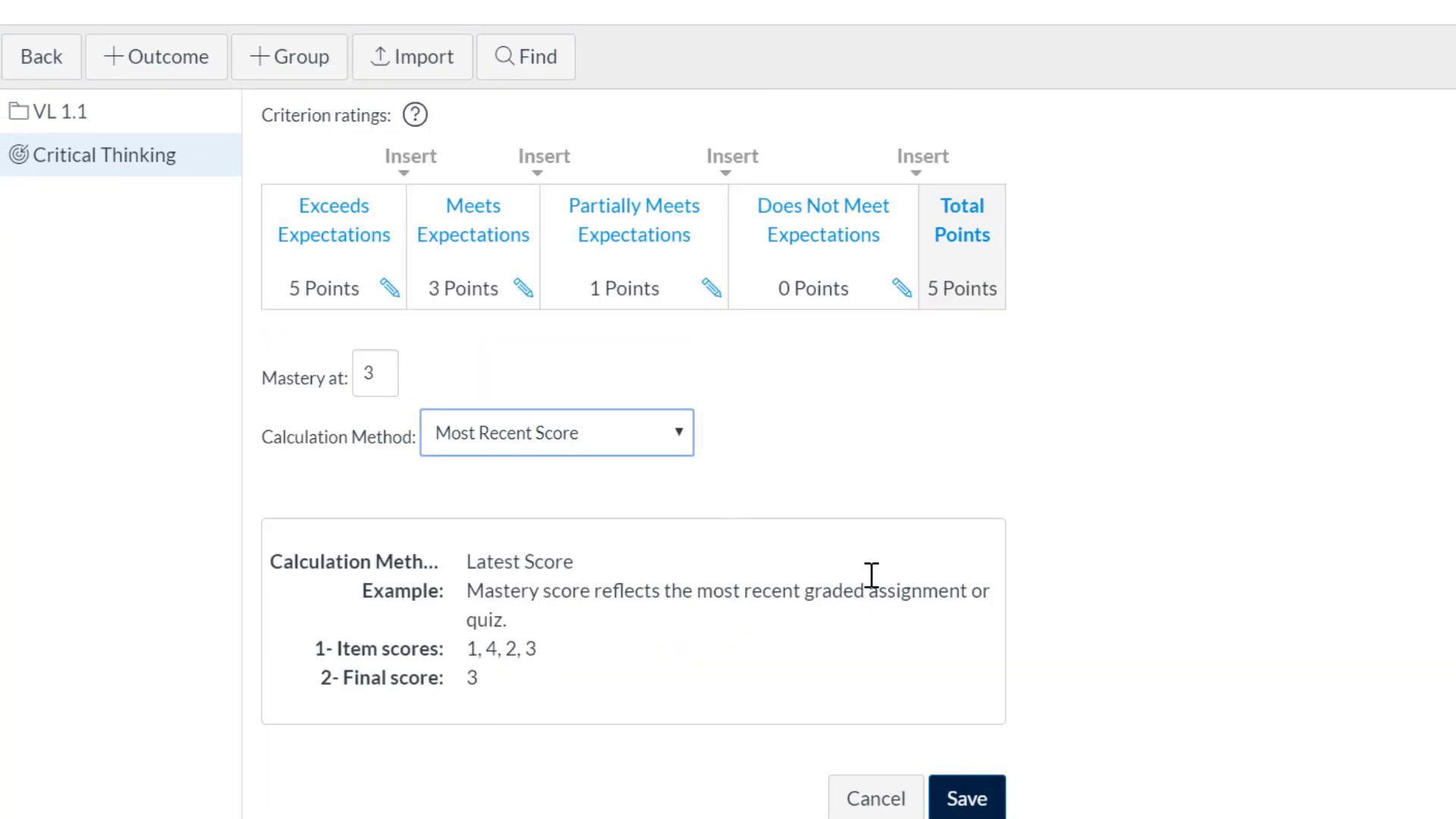
Step: Set the outcome's calculation method to Decaying Average and save the outcome
left_click(679, 433)
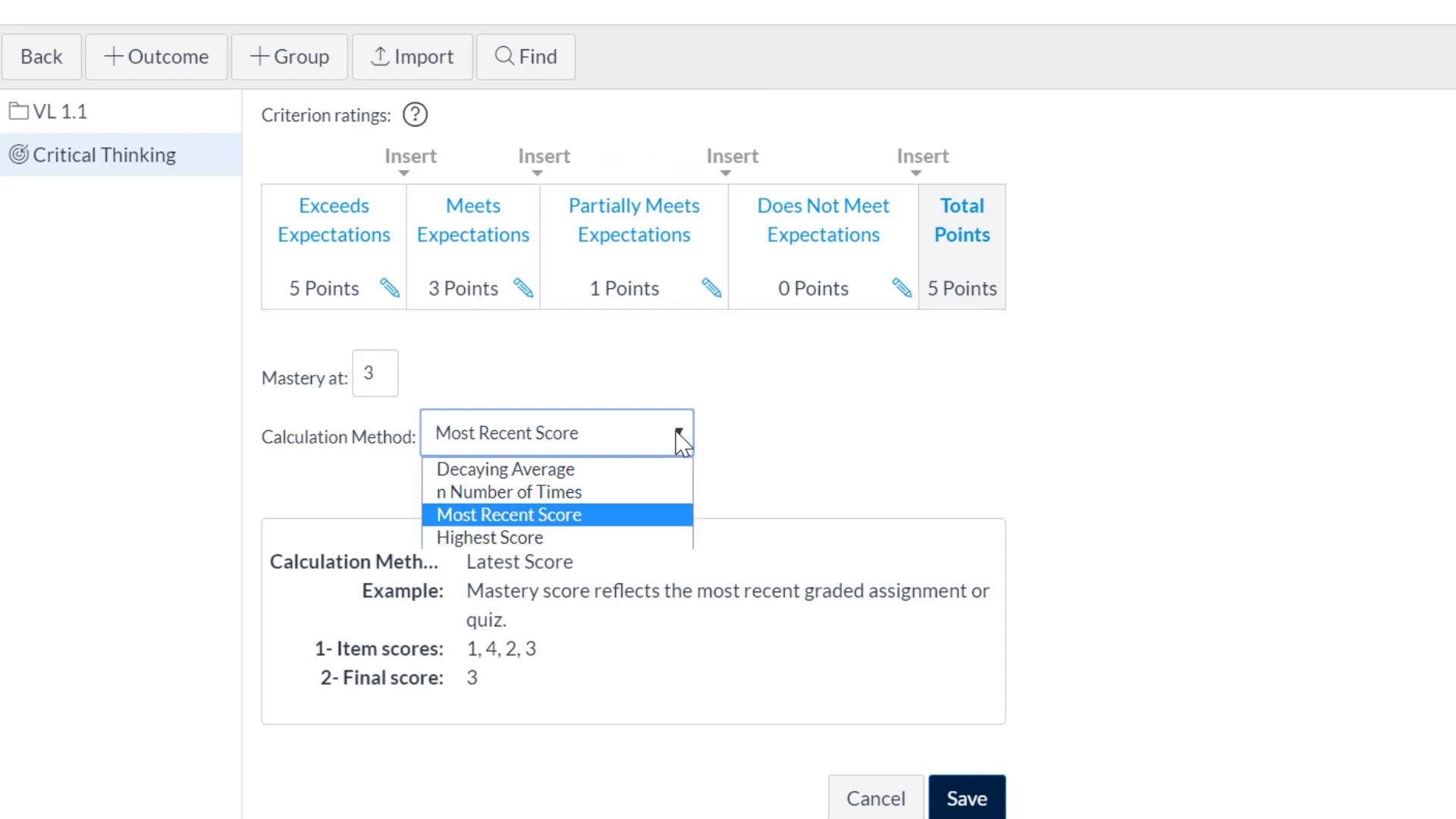
left_click(621, 470)
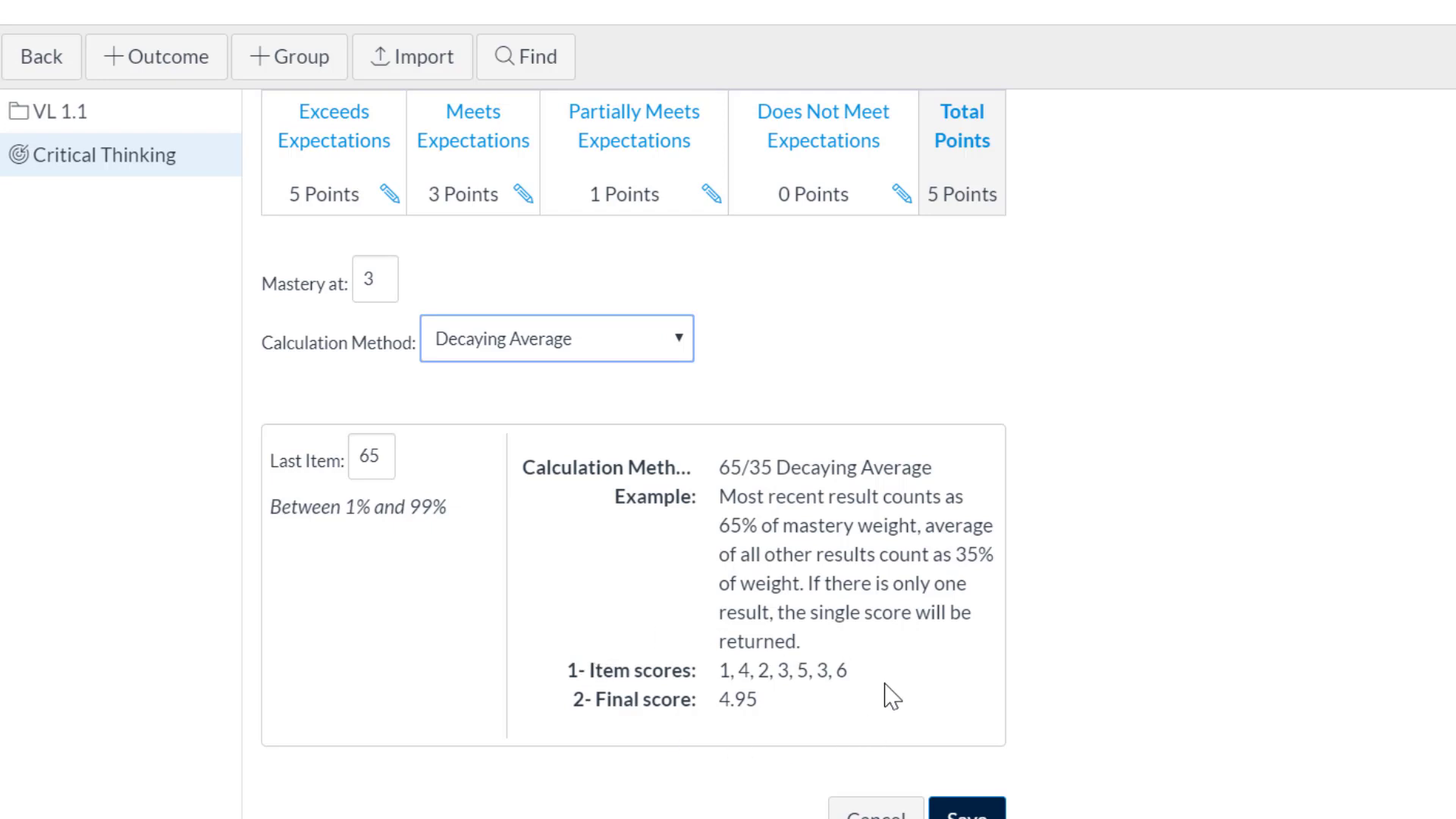
scroll(871, 494, "down", 1)
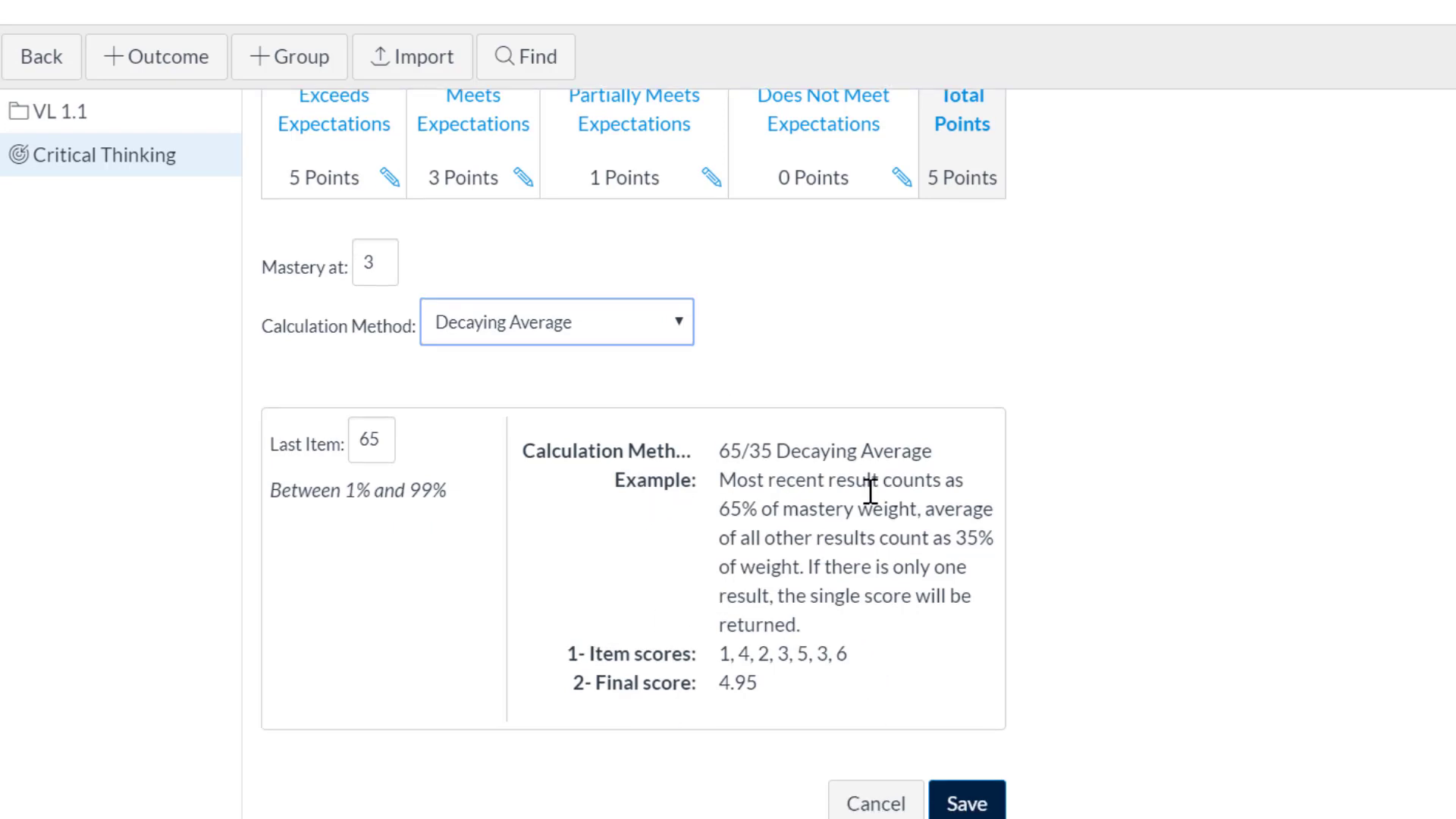
scroll(872, 502, "down", 2)
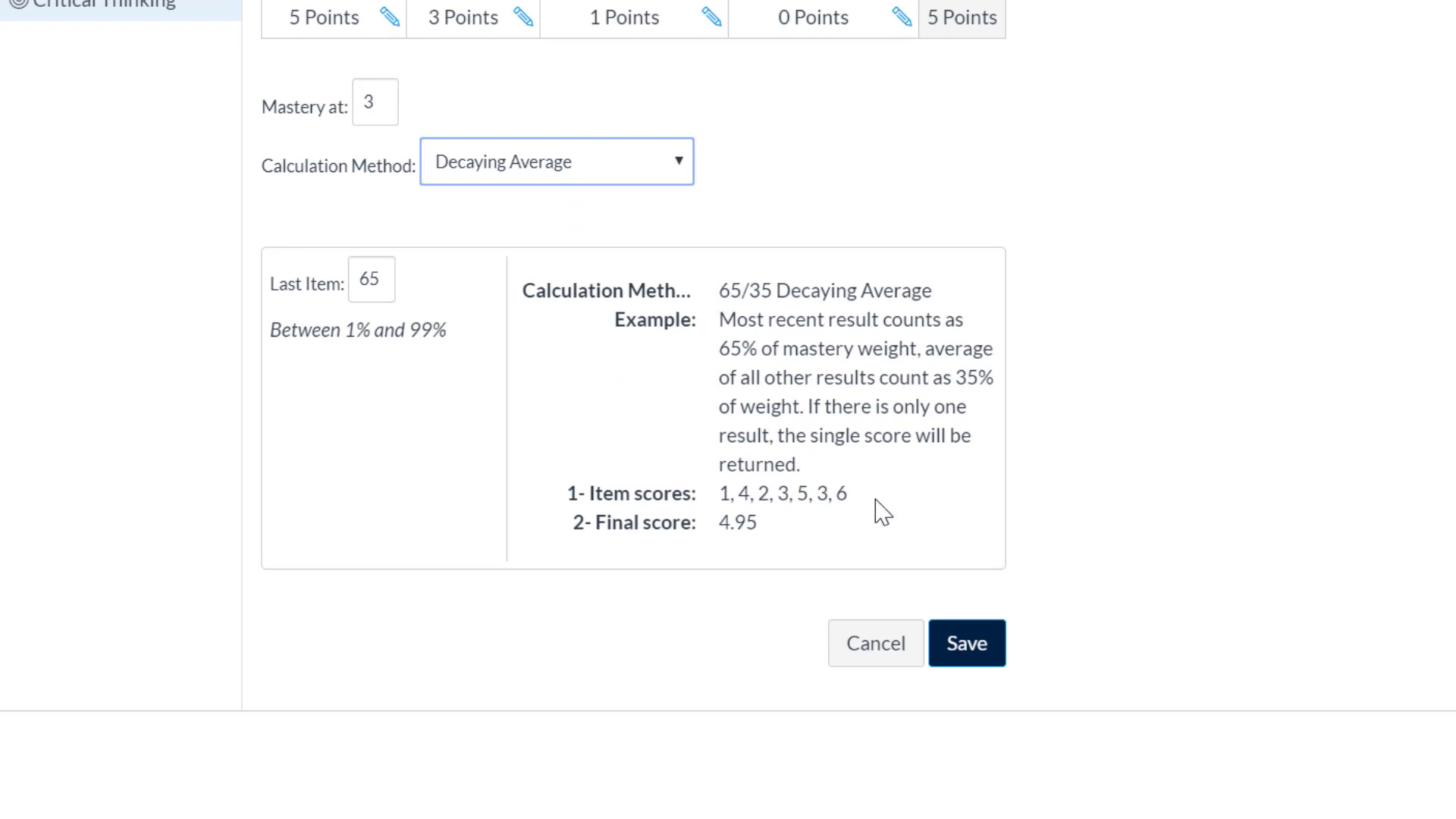
left_click(959, 645)
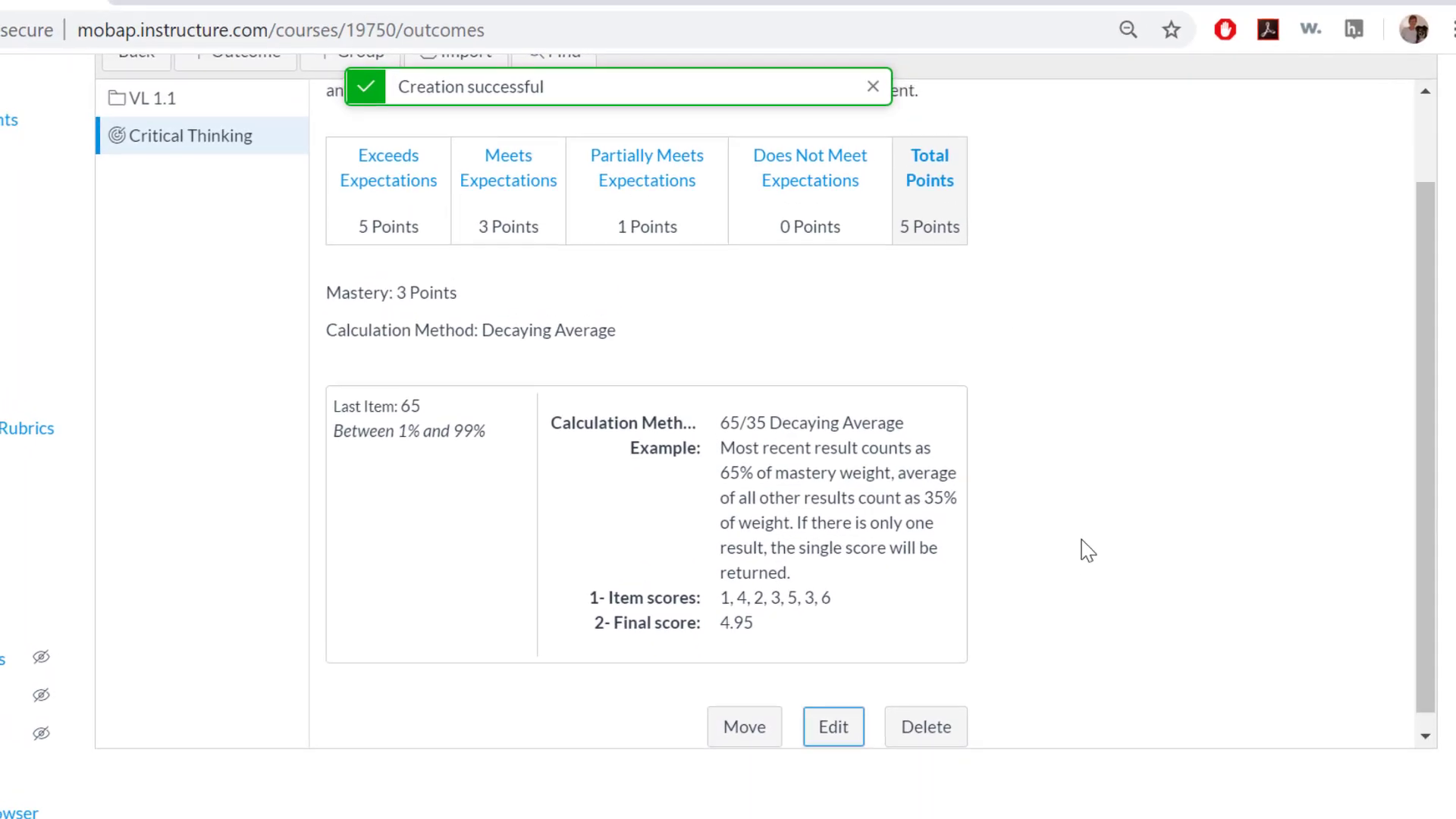
Step: Review the saved Critical Thinking outcome's description, ratings, mastery level, calculation method and available actions
scroll(1087, 550, "up", 2)
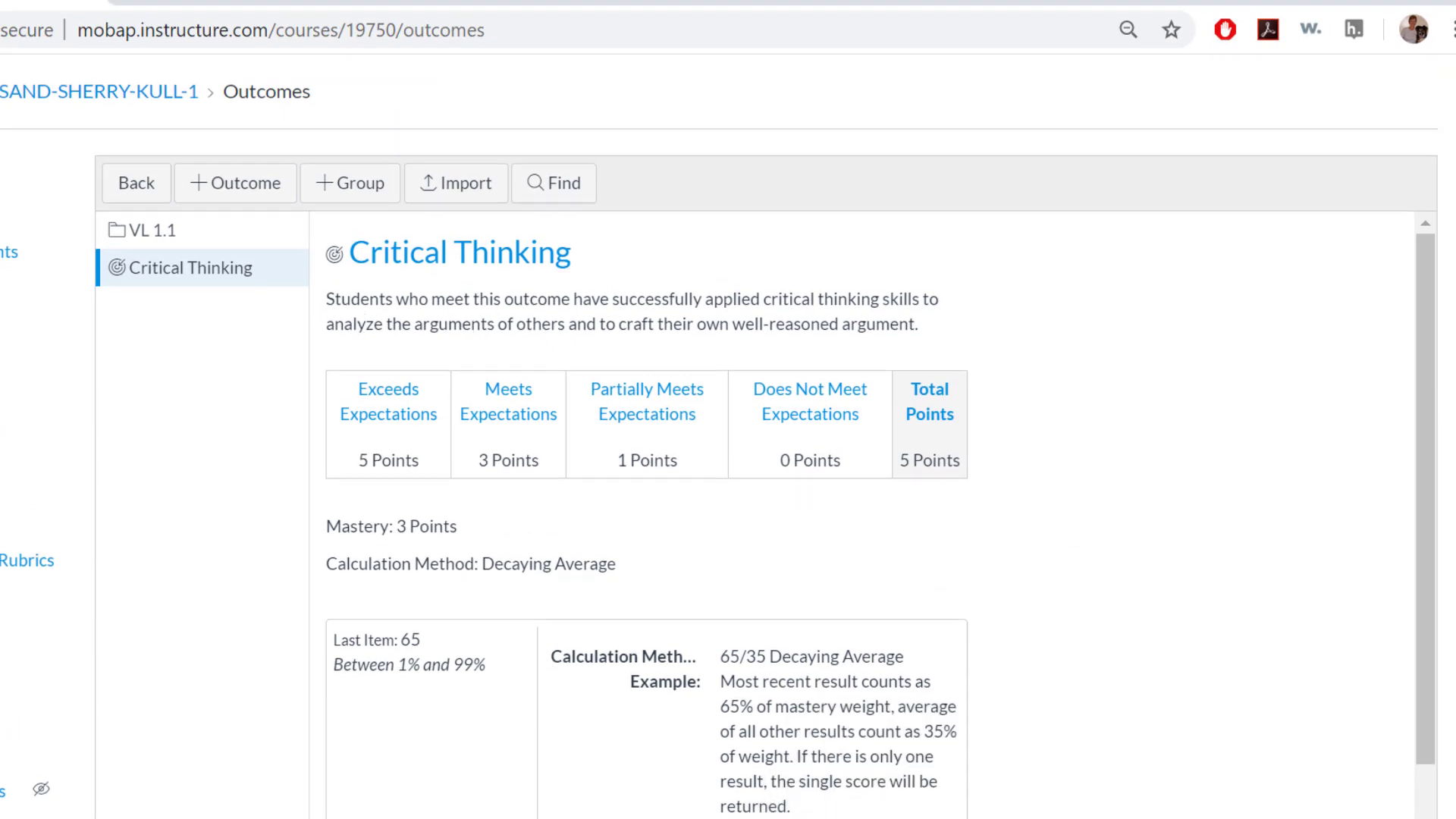
scroll(46, 728, "down", 2)
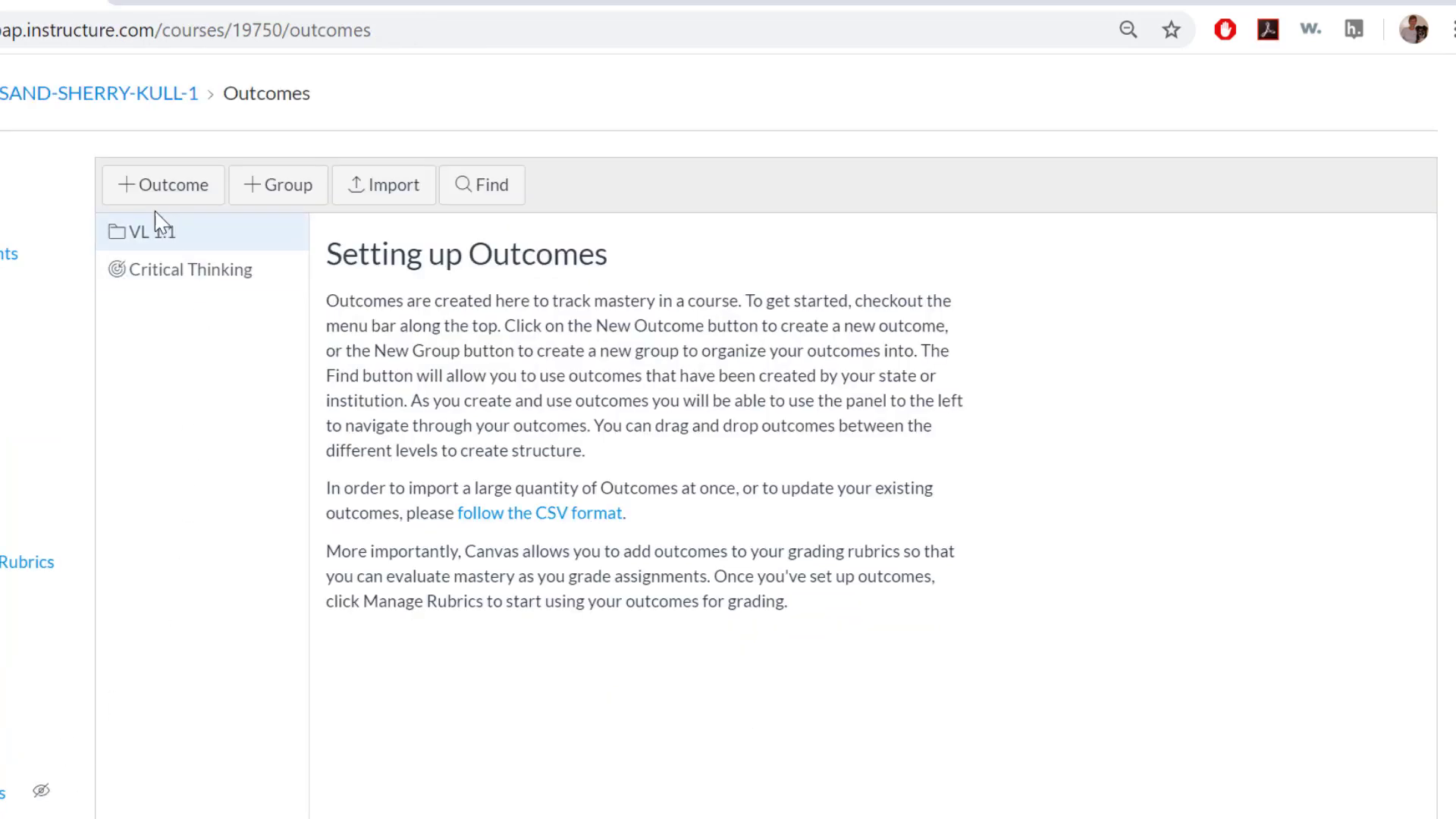
left_click(210, 283)
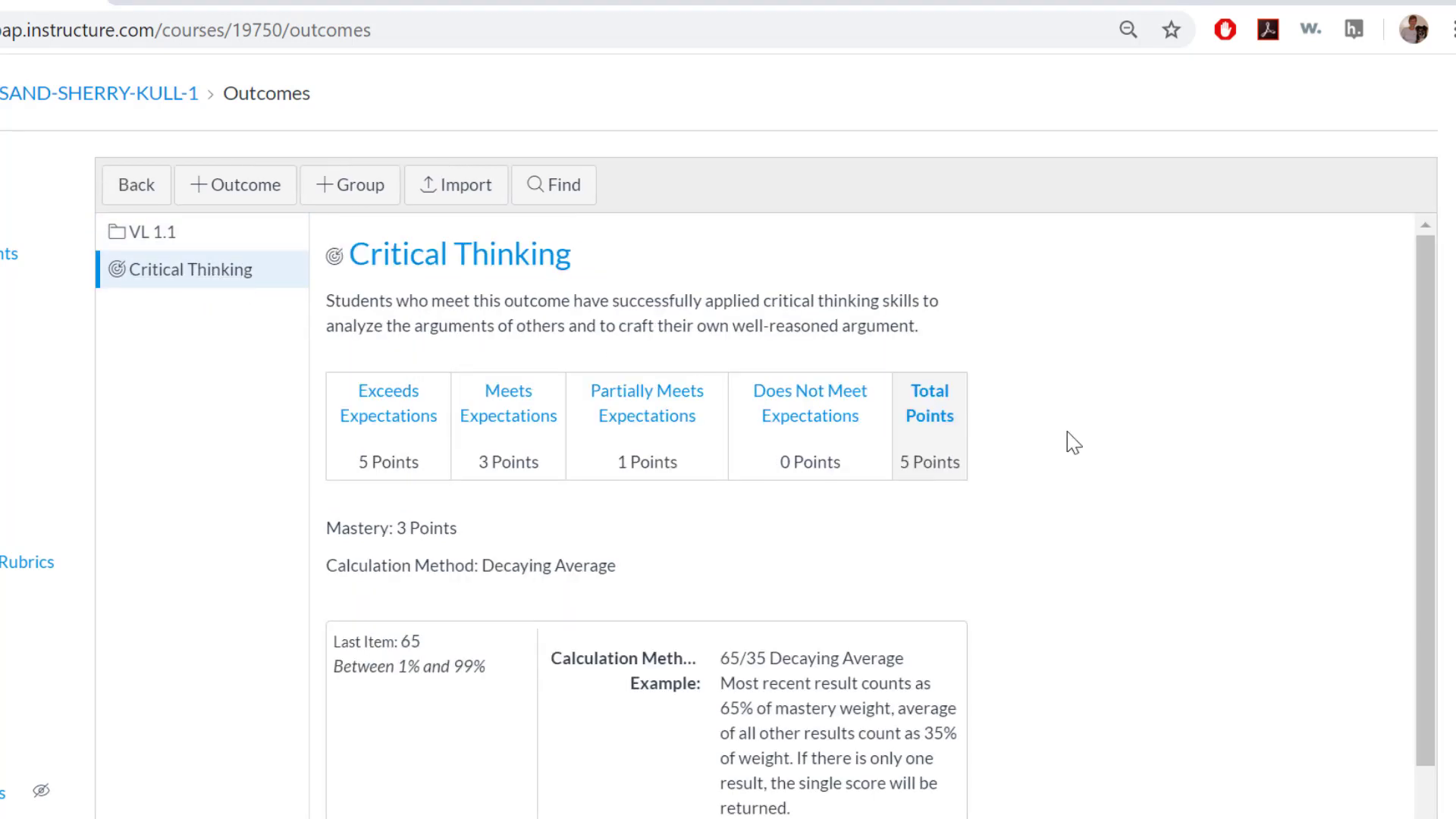
scroll(1154, 546, "down", 5)
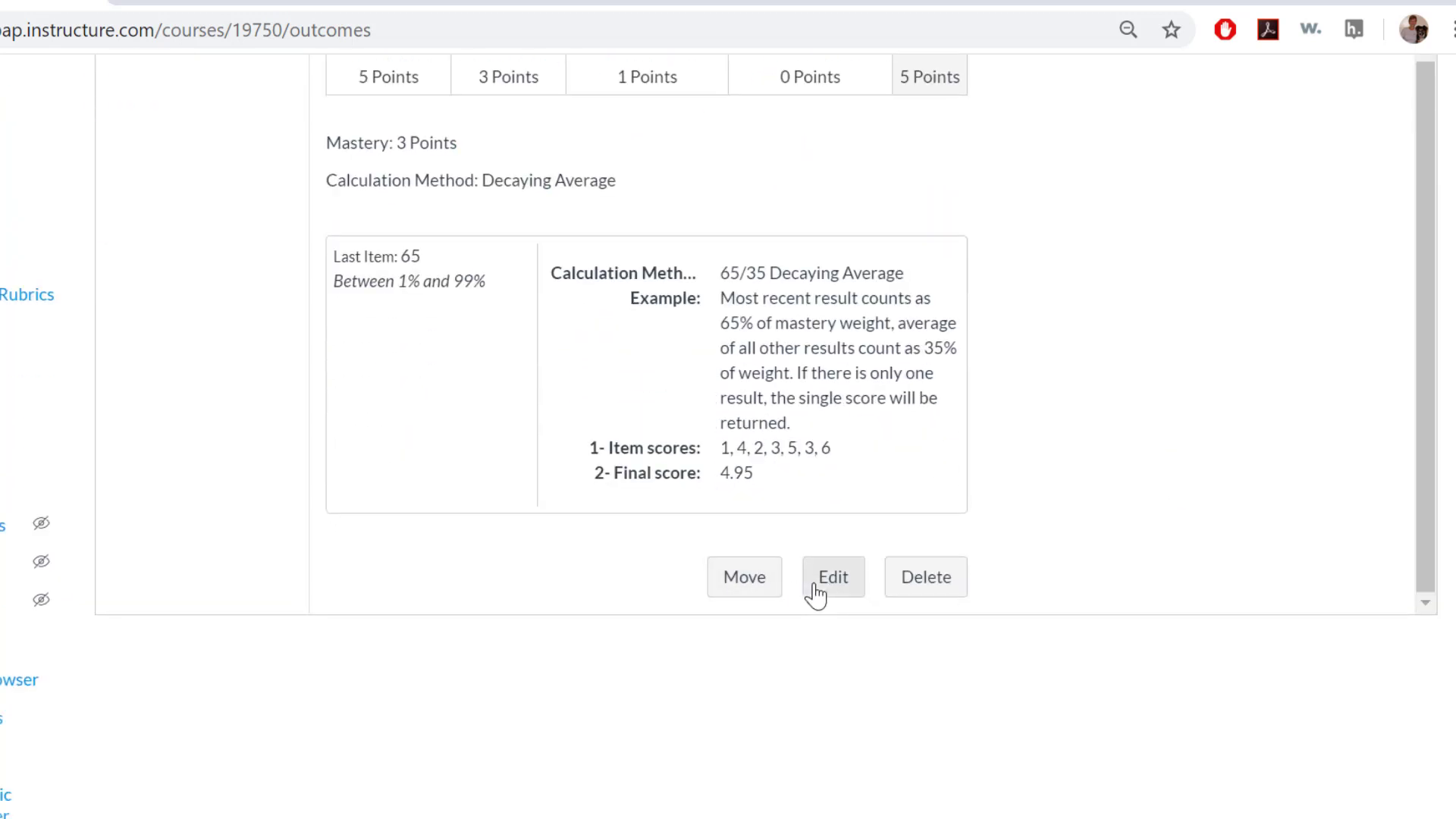
scroll(1077, 485, "up", 2)
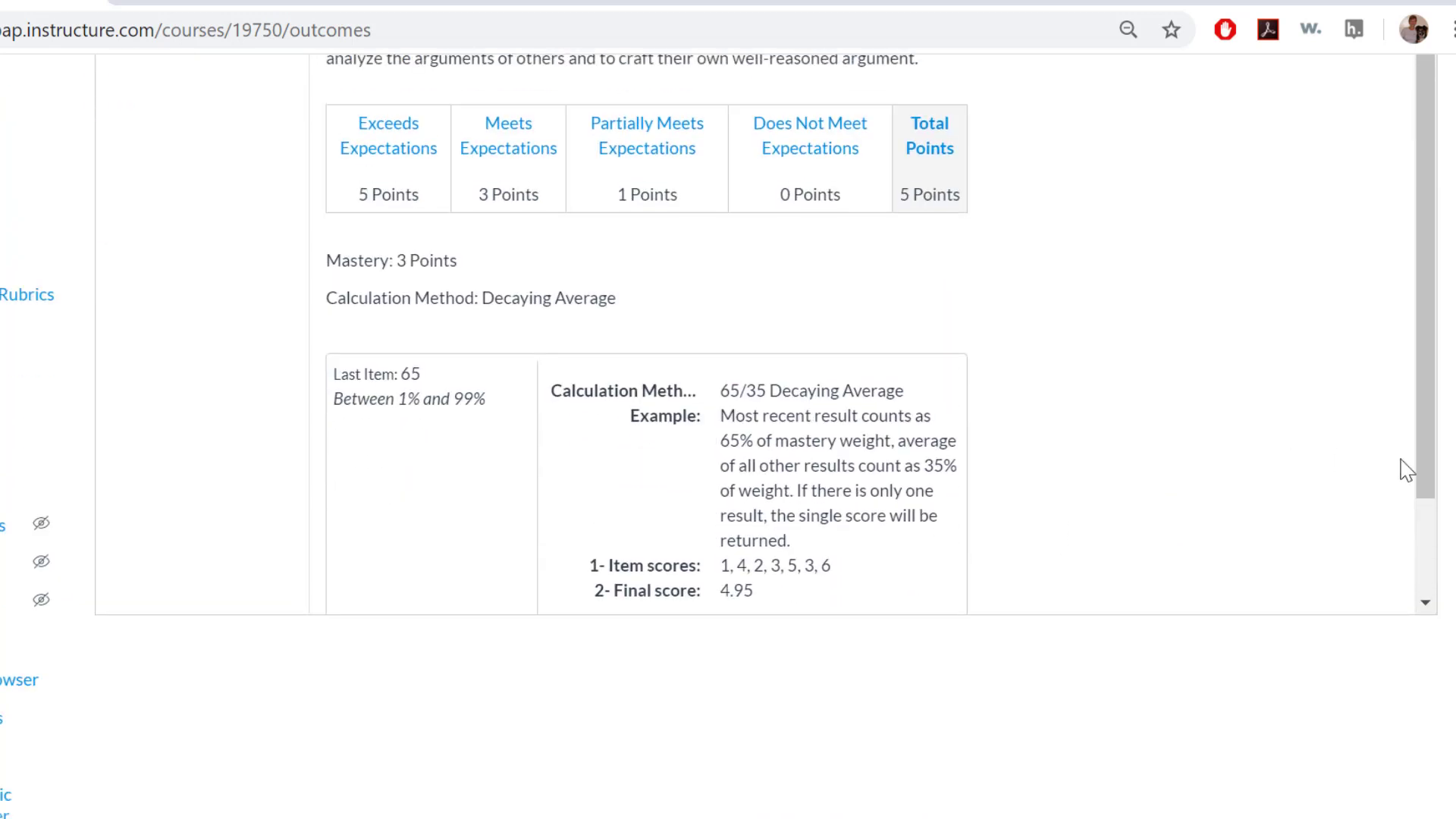
scroll(1449, 498, "up", 2)
scroll(1441, 493, "up", 1)
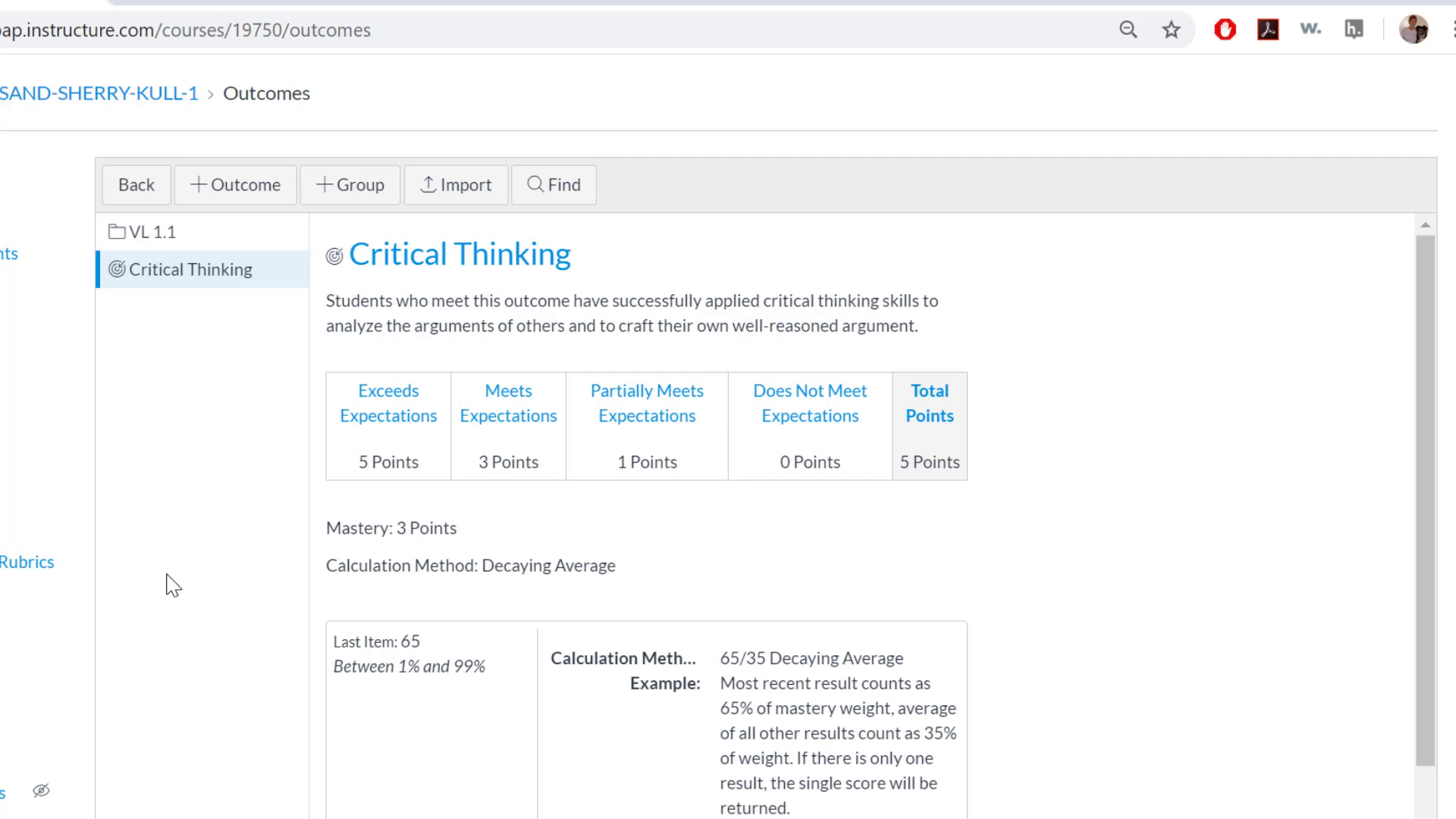
Step: Open the Writing Assignment Rubric from the course rubrics for editing
scroll(173, 585, "down", 1)
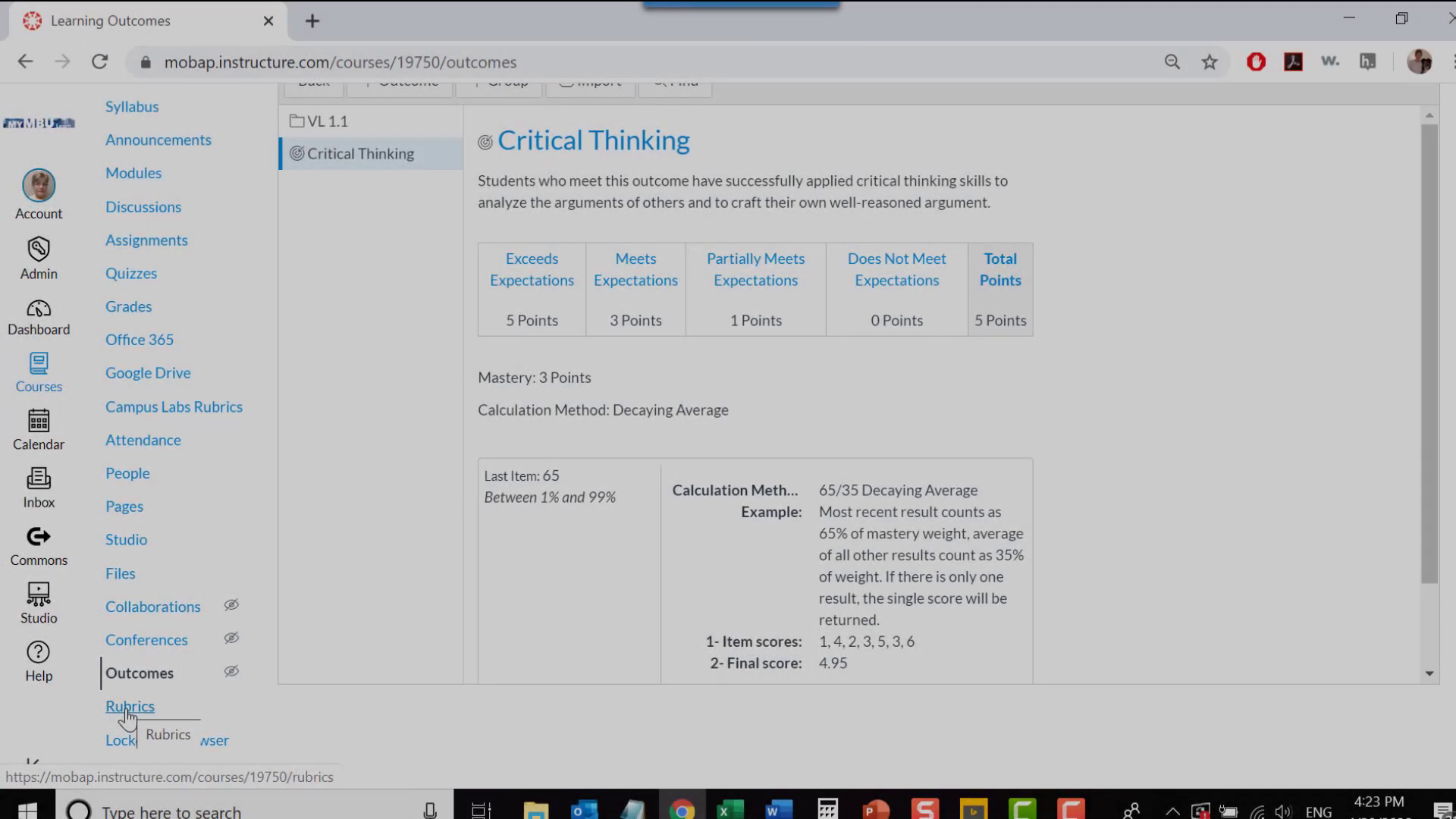
left_click(128, 713)
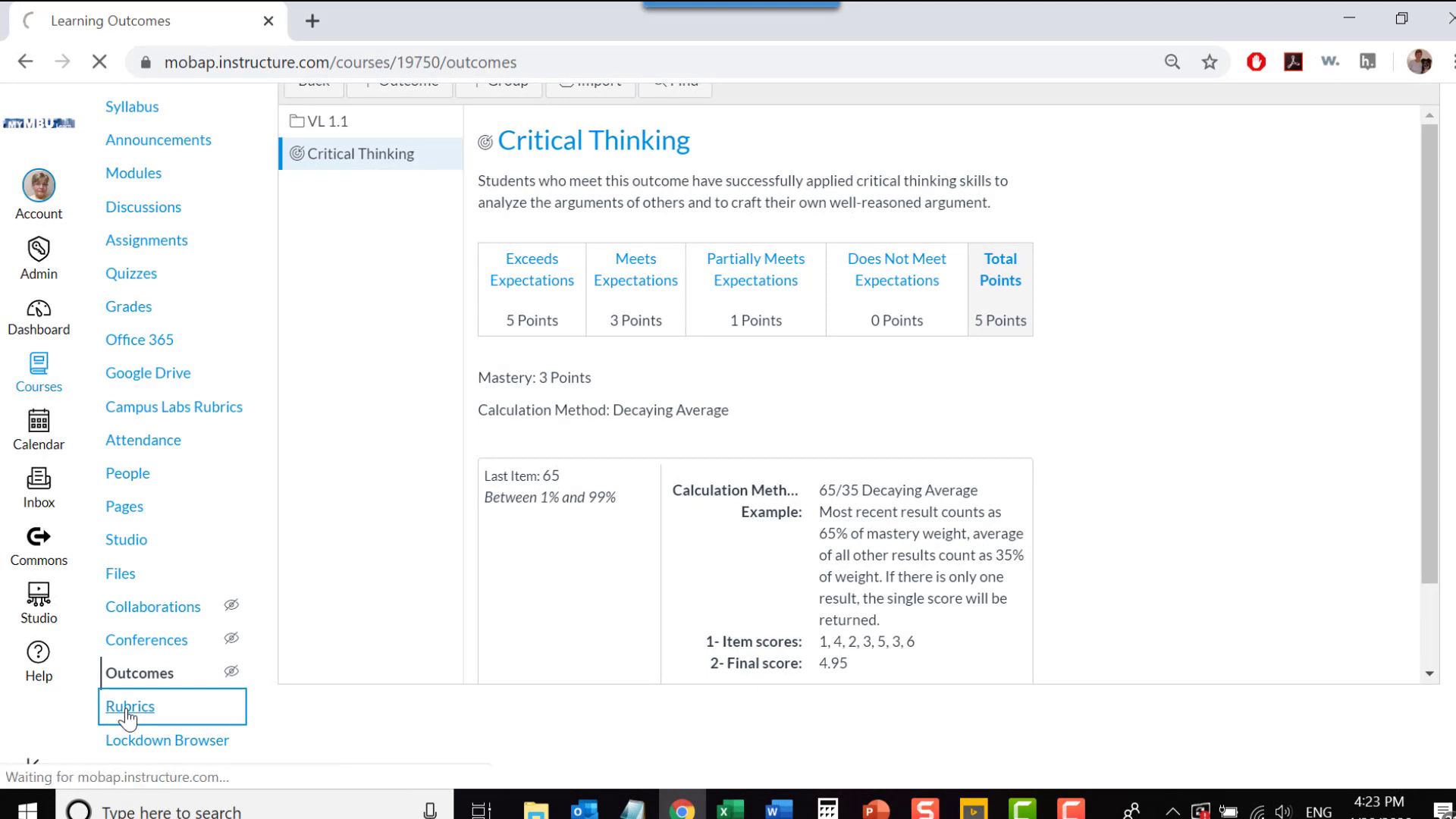
scroll(617, 650, "down", 1)
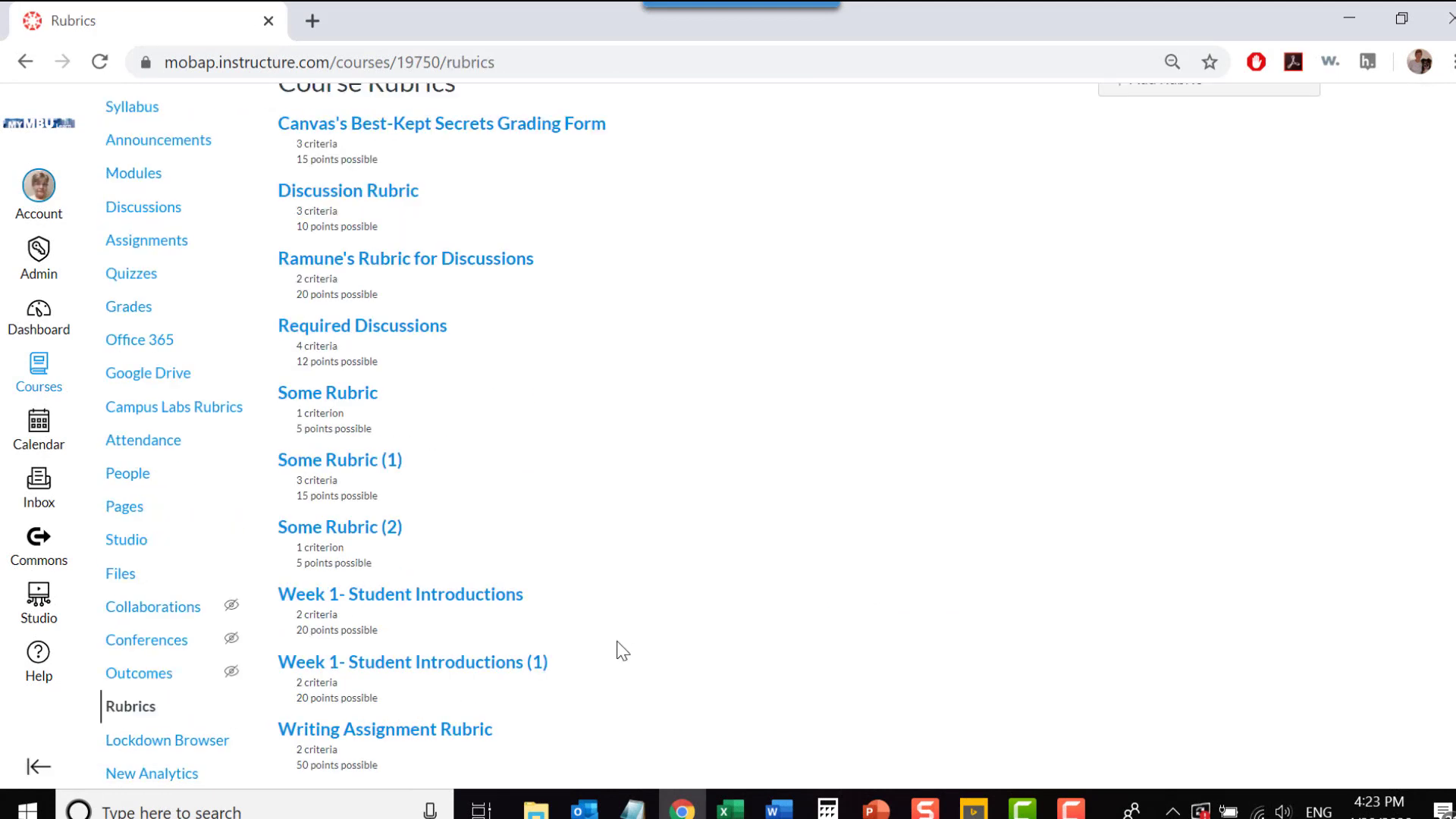
left_click(429, 732)
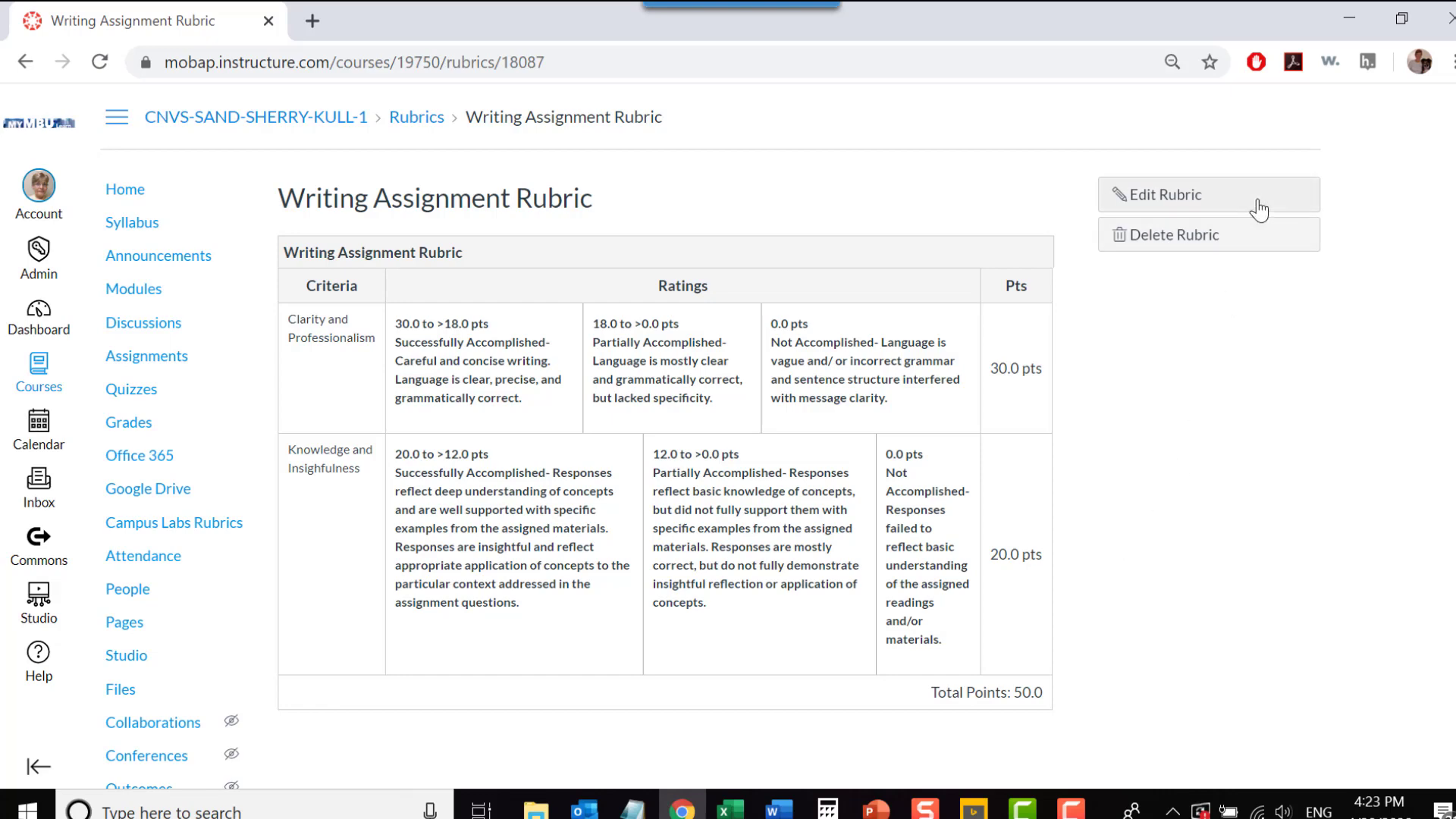
left_click(1173, 199)
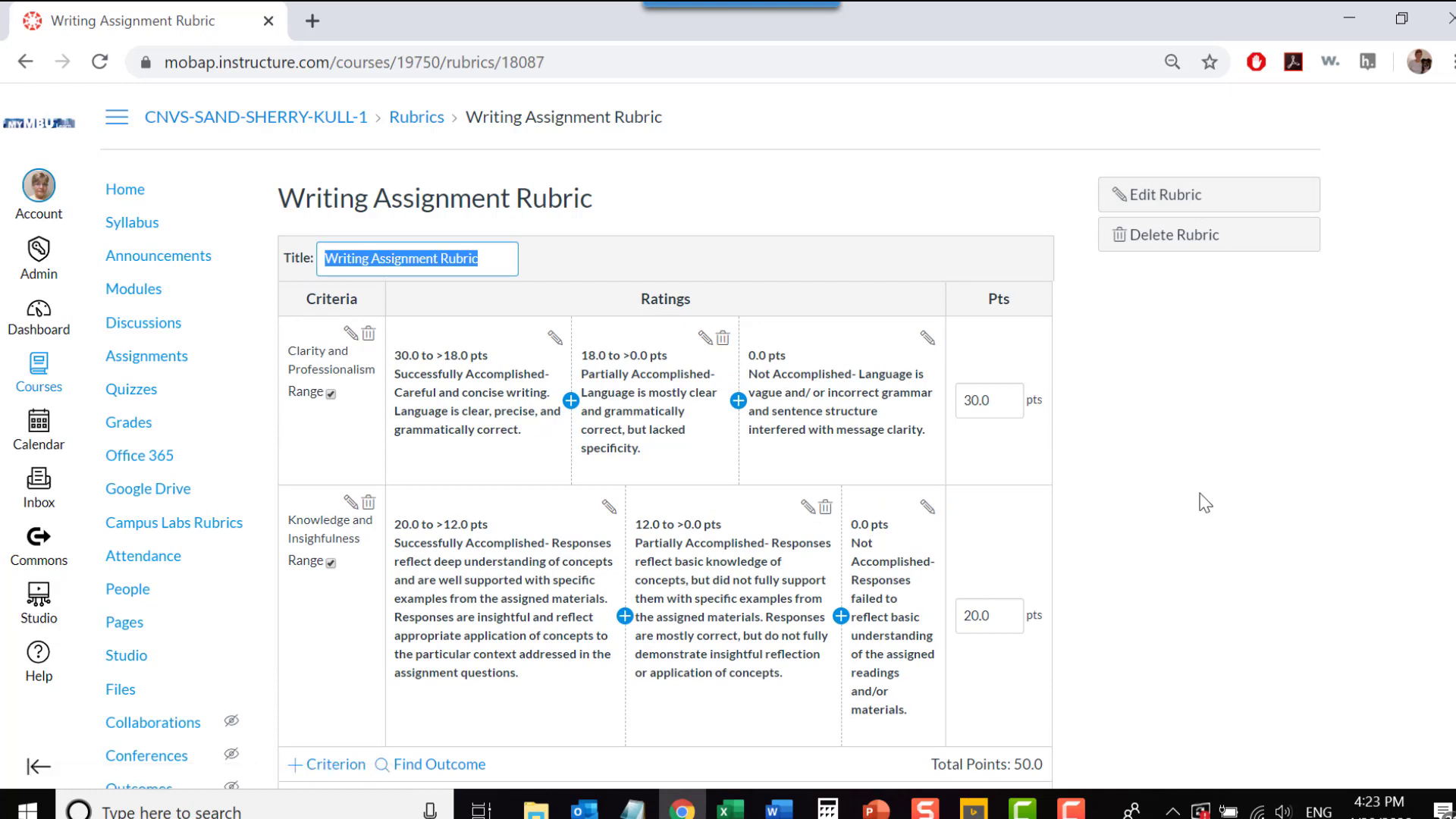
scroll(1206, 503, "down", 1)
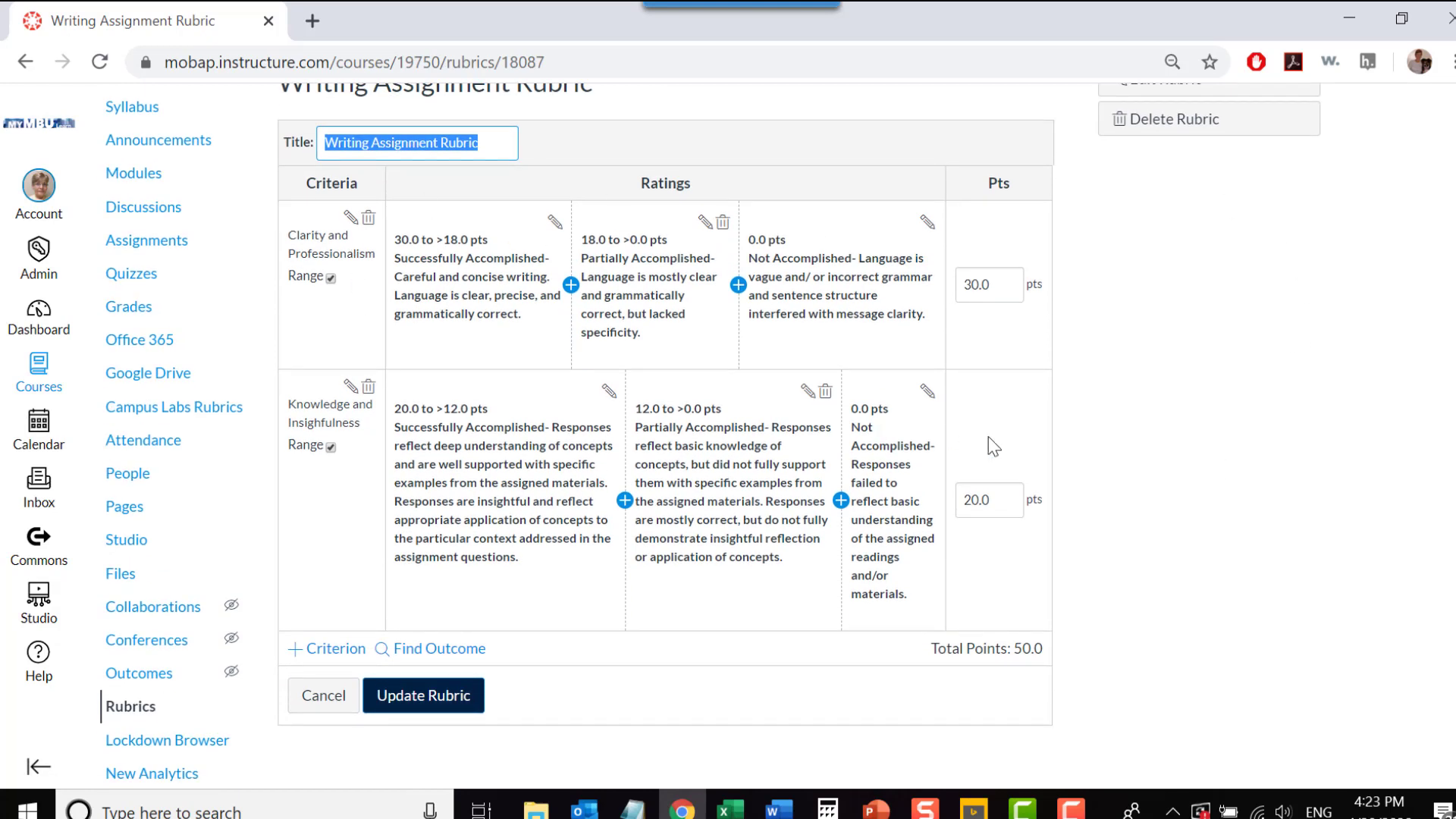
Step: Import the Critical Thinking outcome into the Writing Assignment Rubric as a criterion that is not used for scoring
left_click(453, 657)
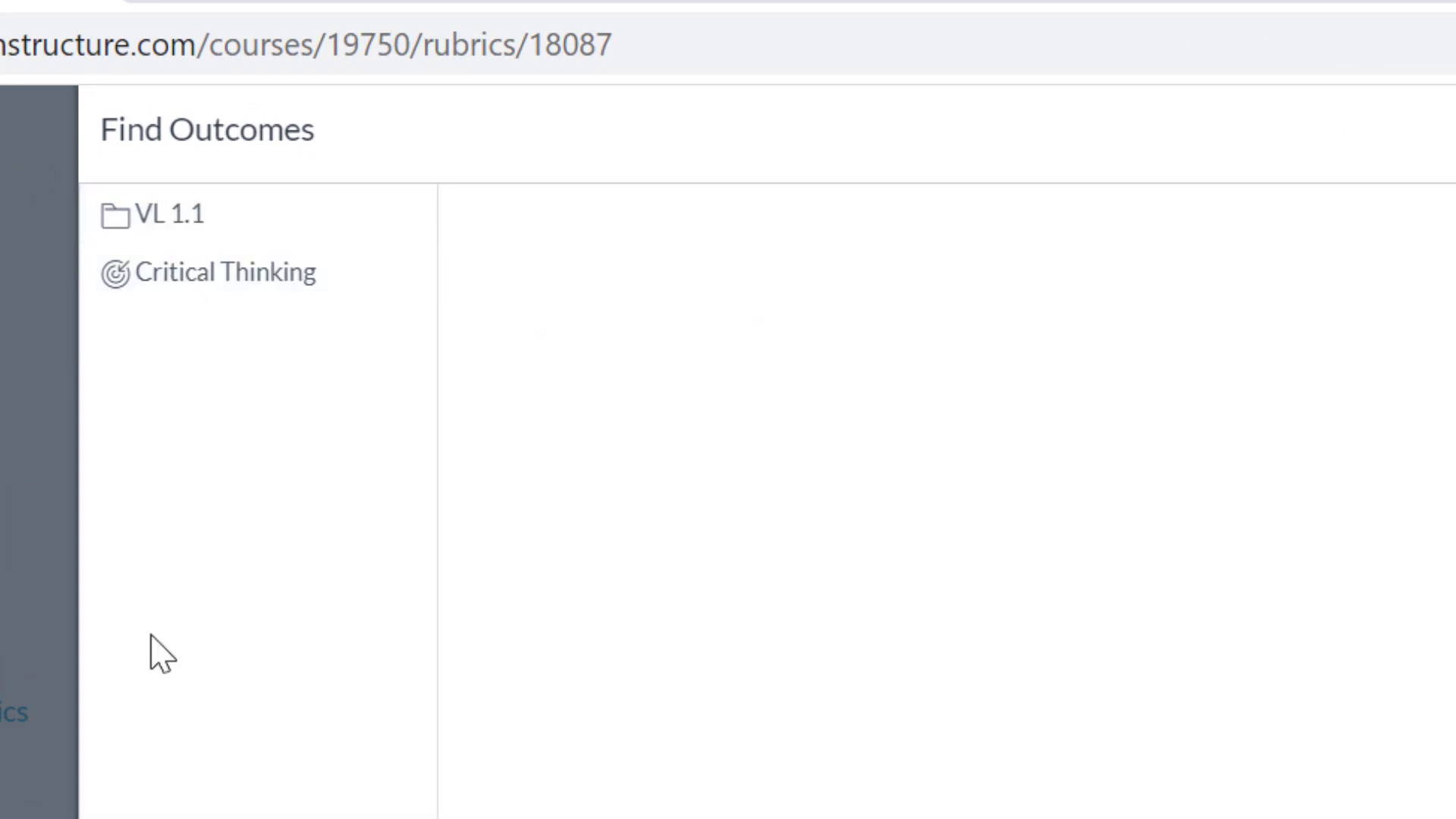
left_click(238, 287)
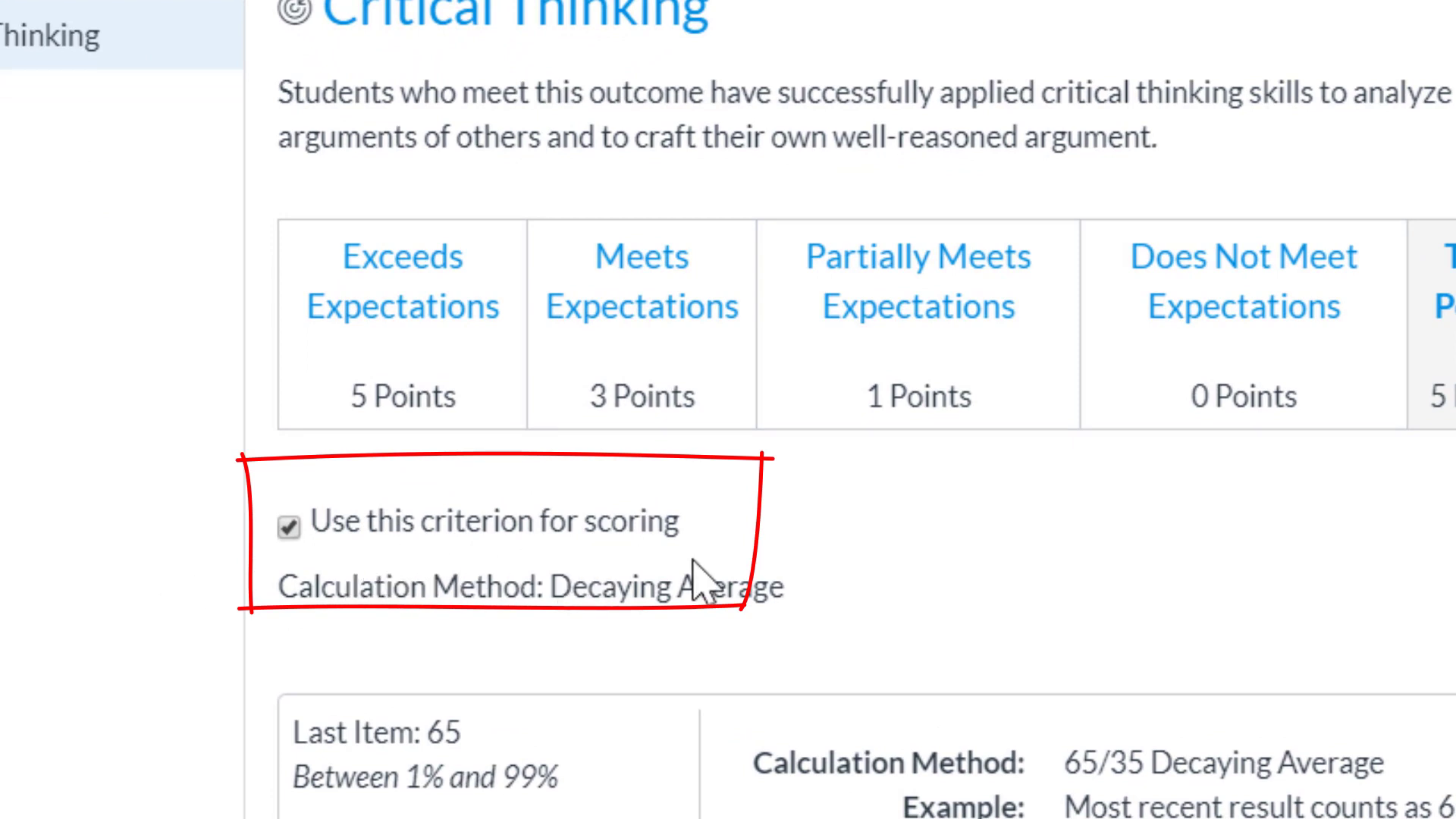
left_click(288, 531)
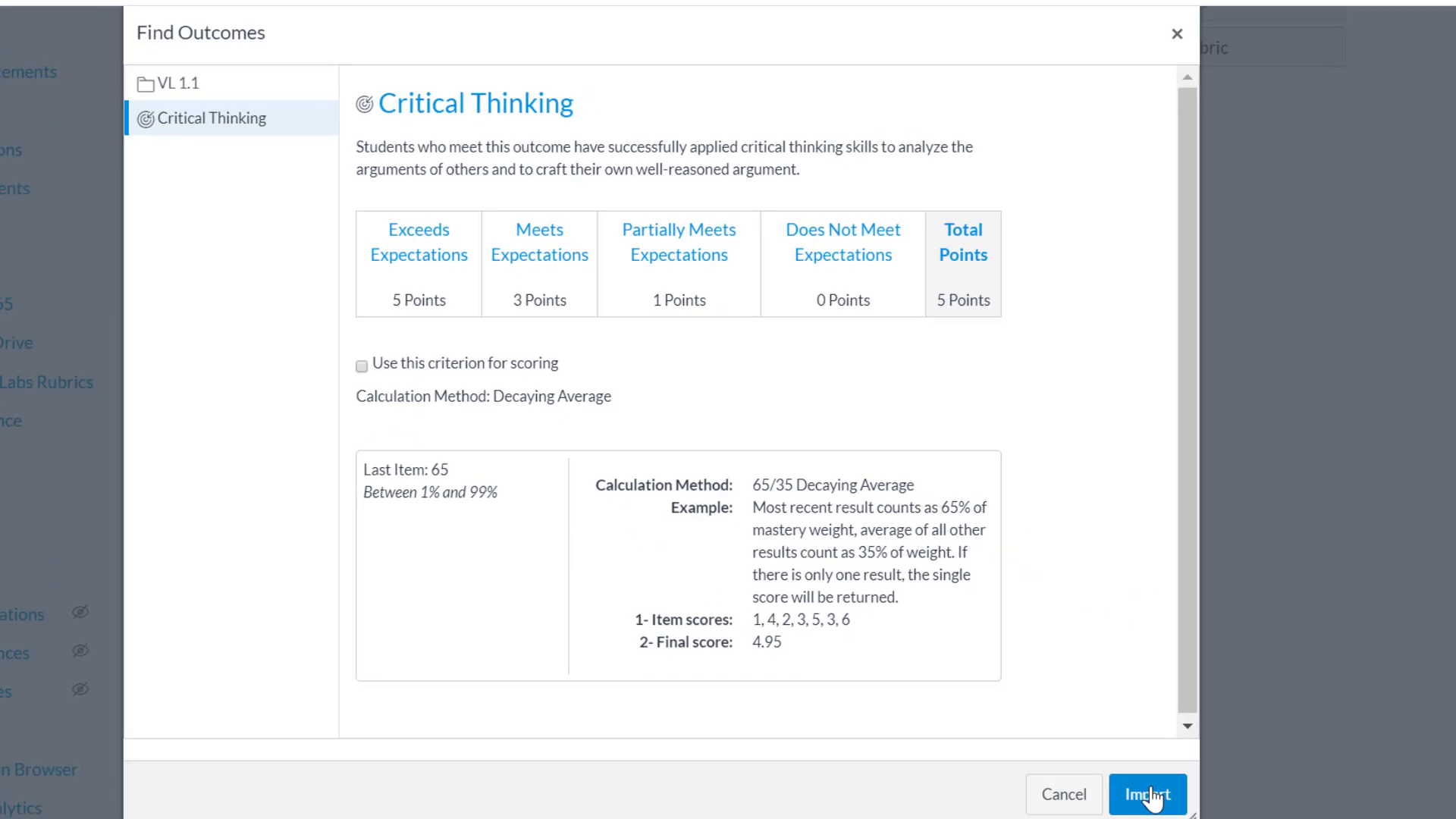
left_click(1151, 797)
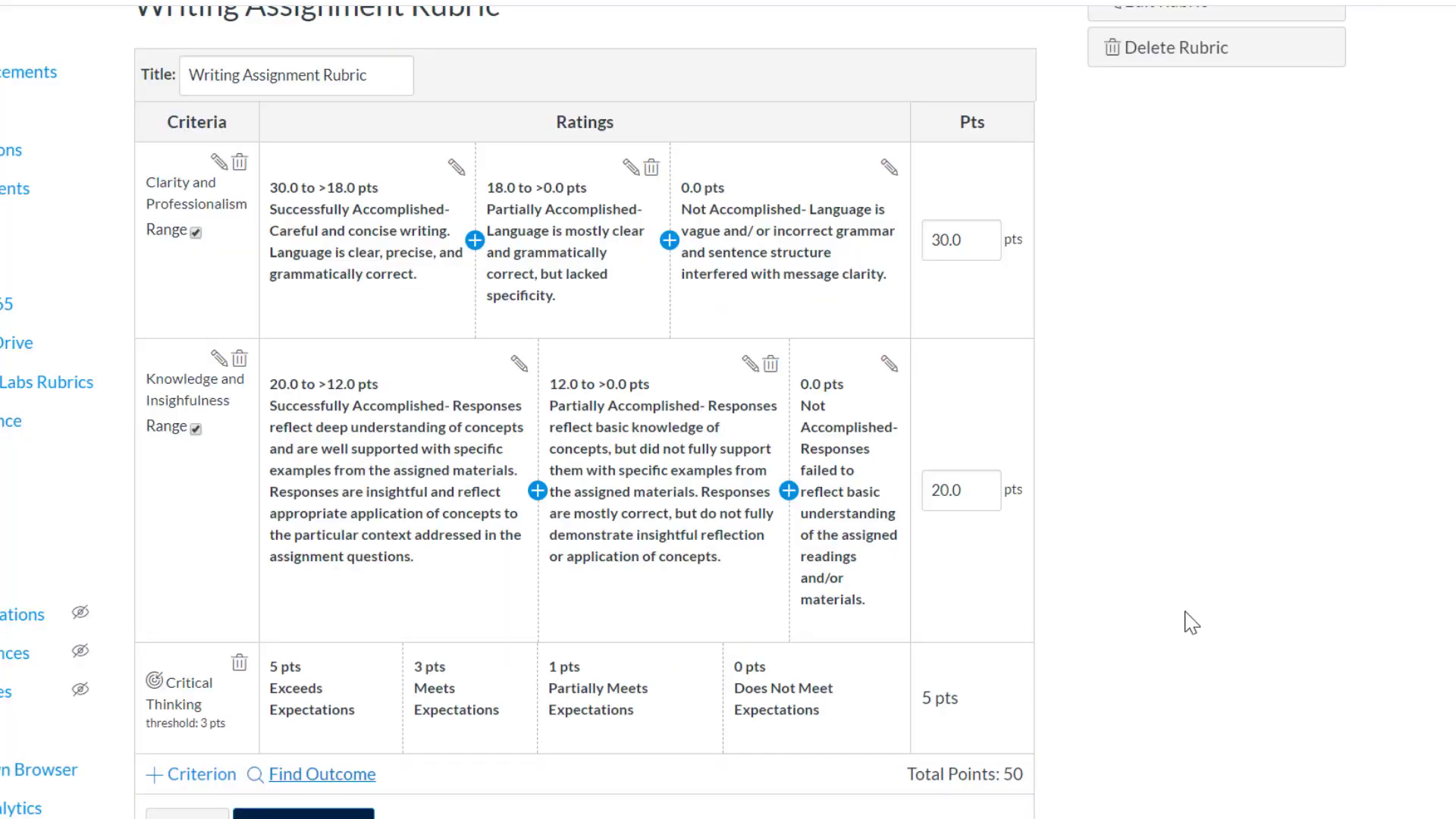
scroll(1183, 708, "down", 2)
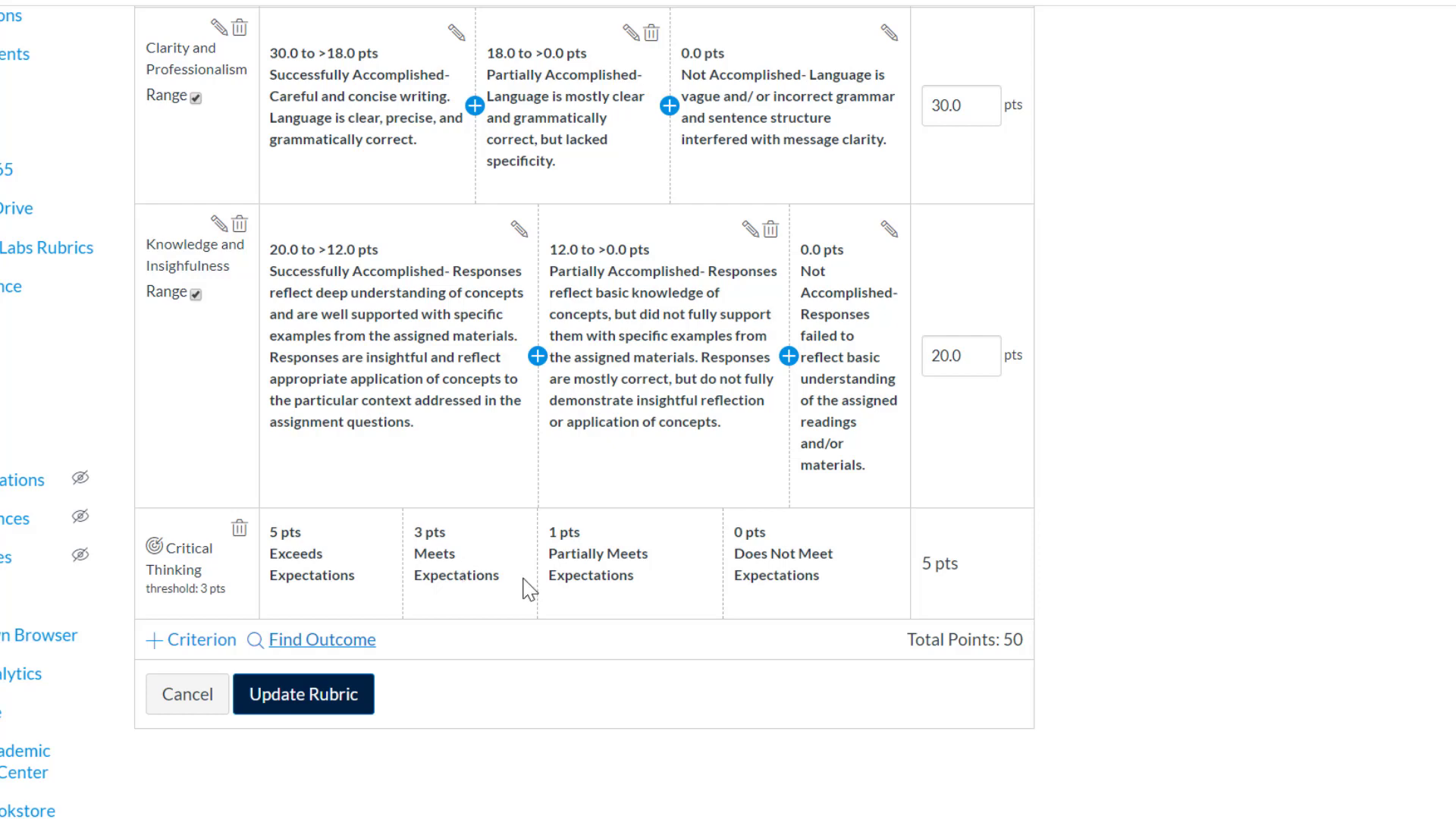
scroll(529, 588, "up", 2)
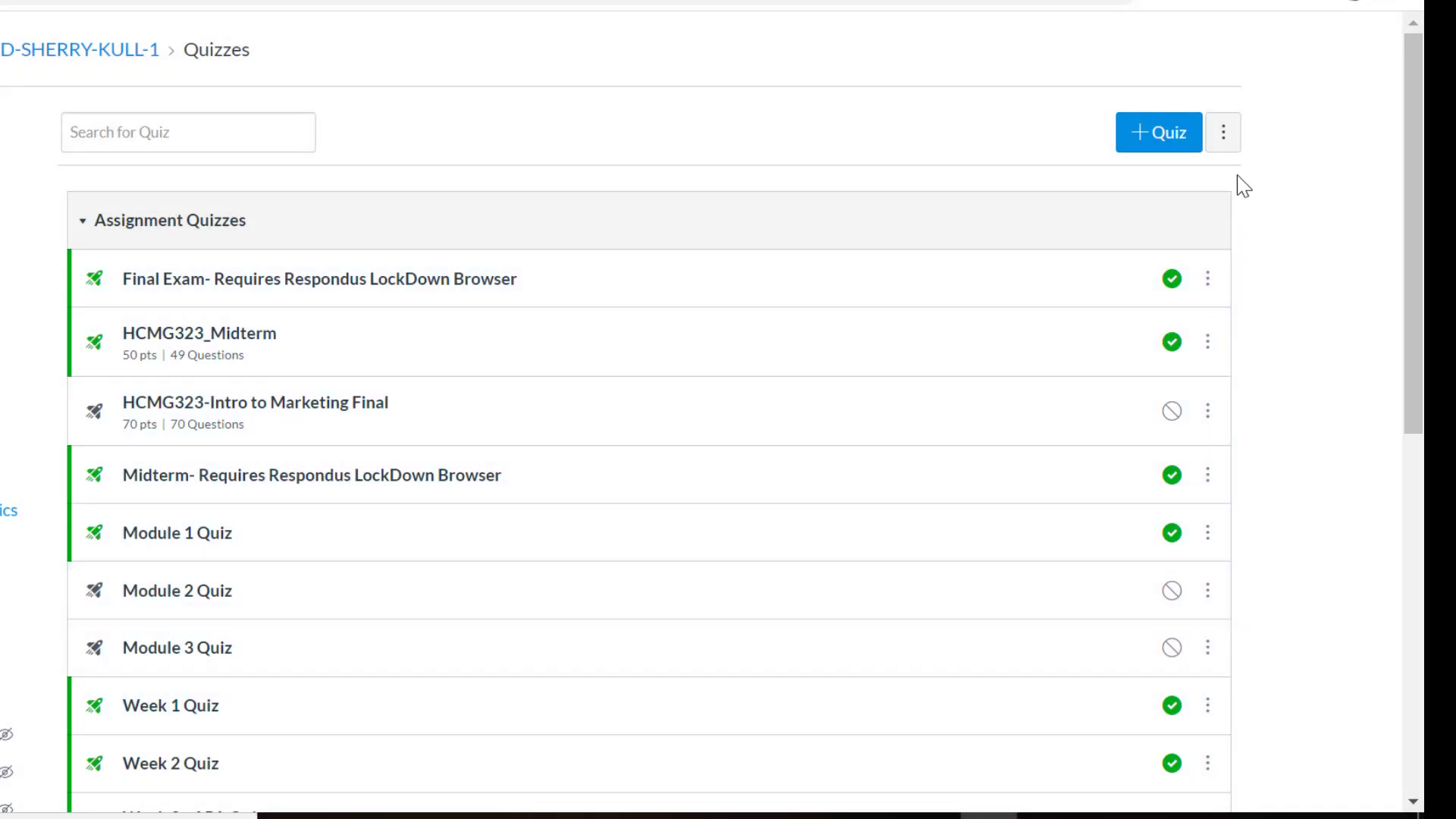
Step: Open the Example Quiz Bank from the course's question banks
left_click(1225, 135)
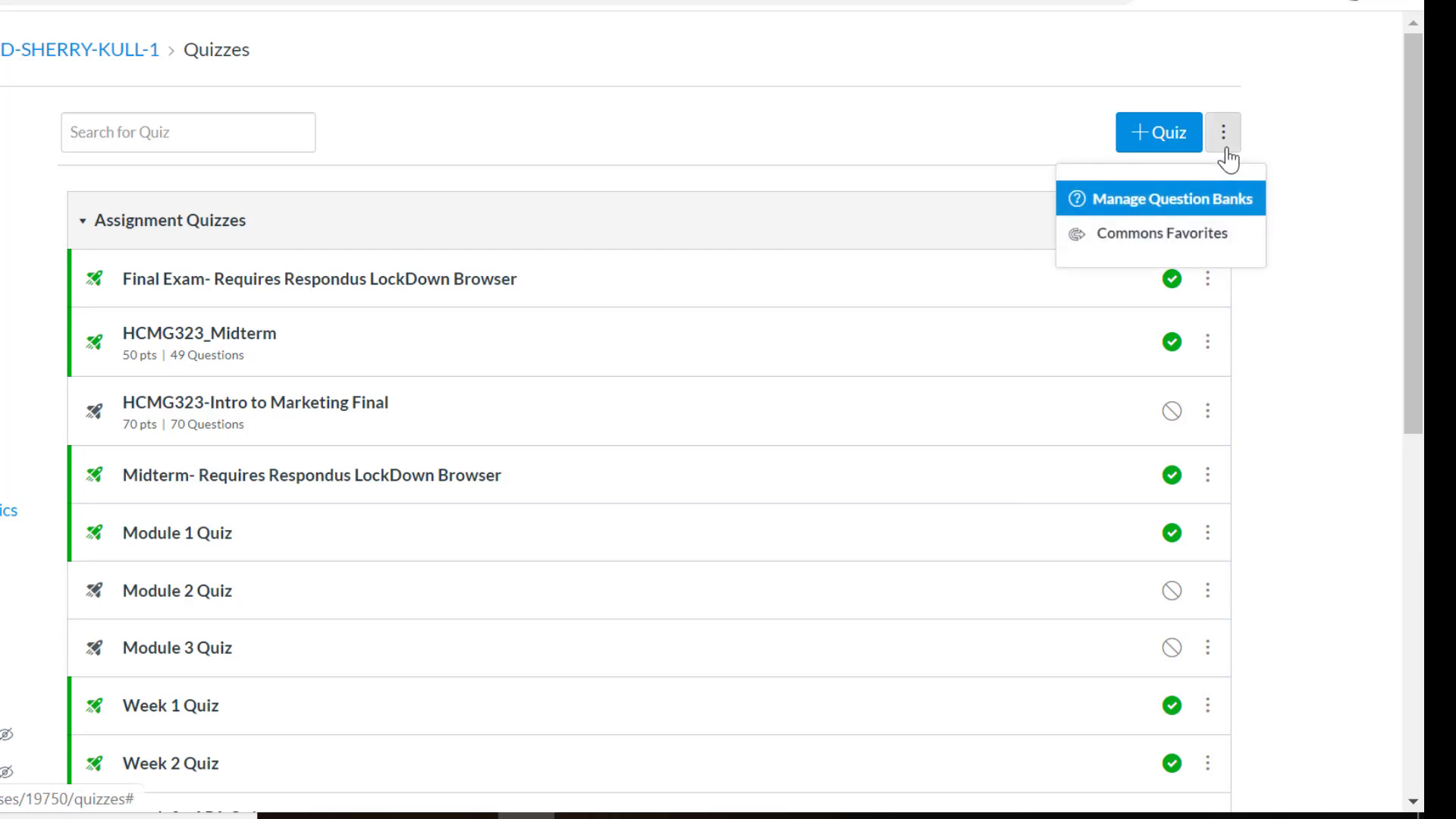
left_click(1198, 216)
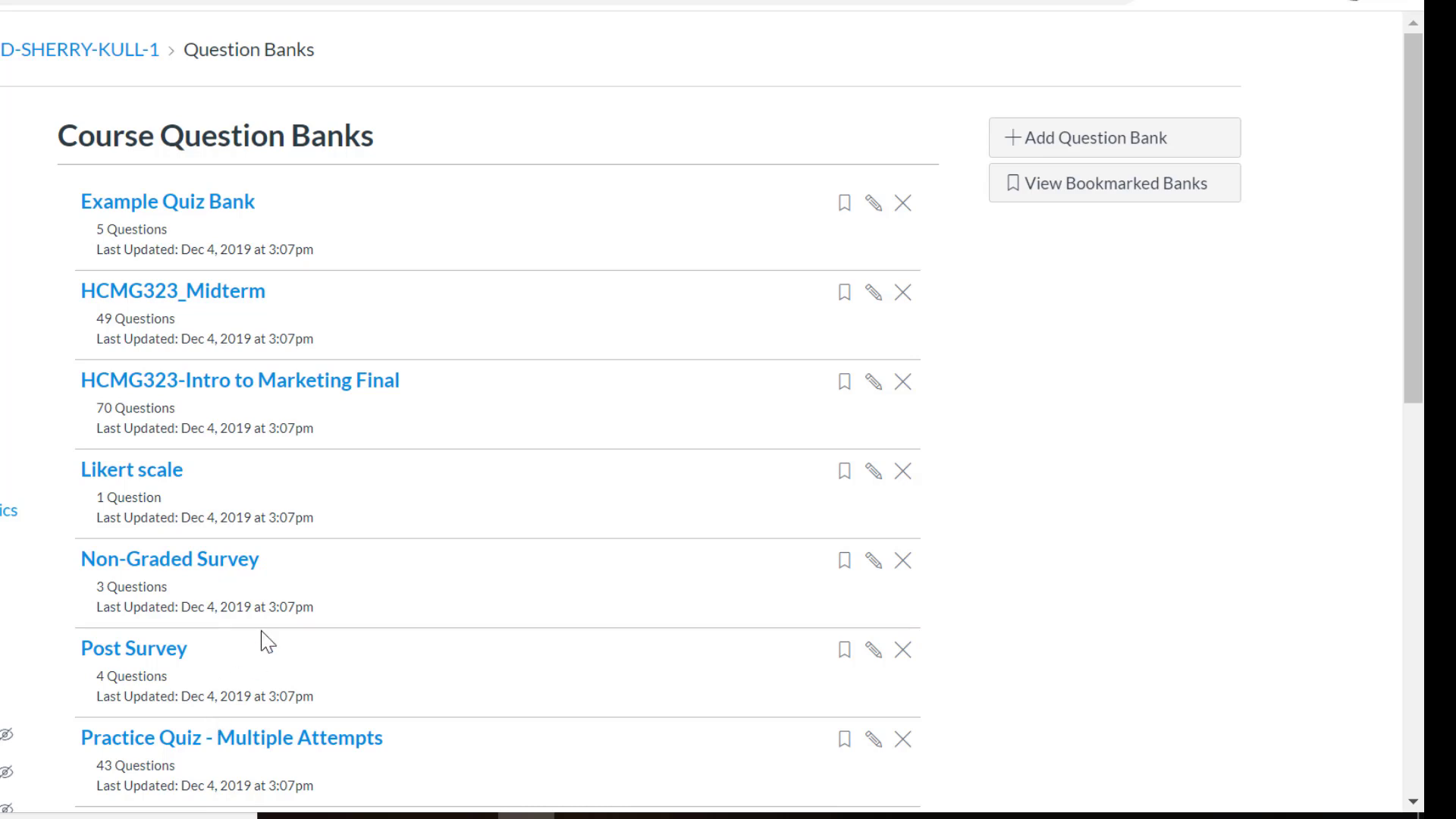
scroll(267, 641, "down", 7)
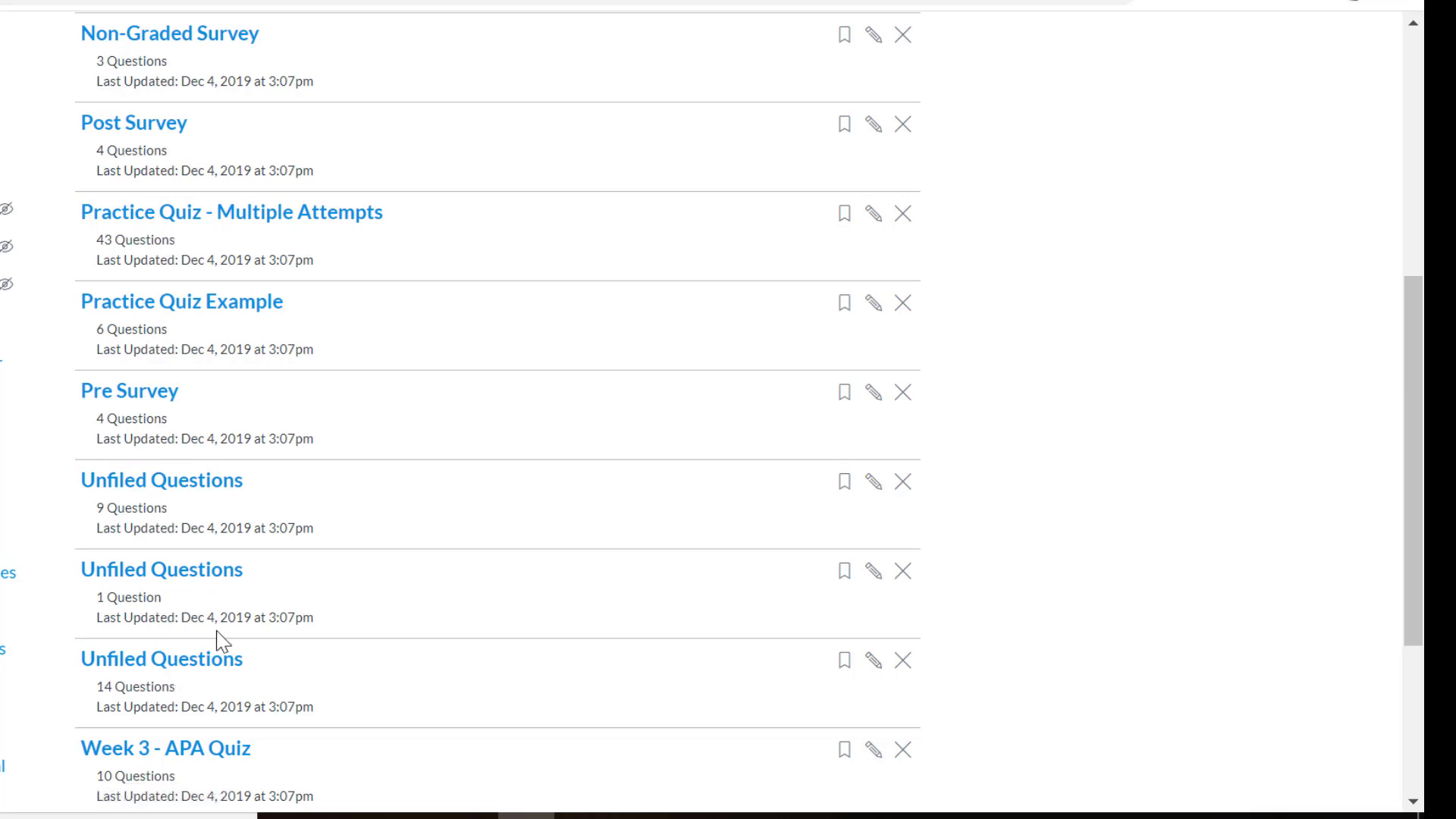
scroll(214, 637, "up", 7)
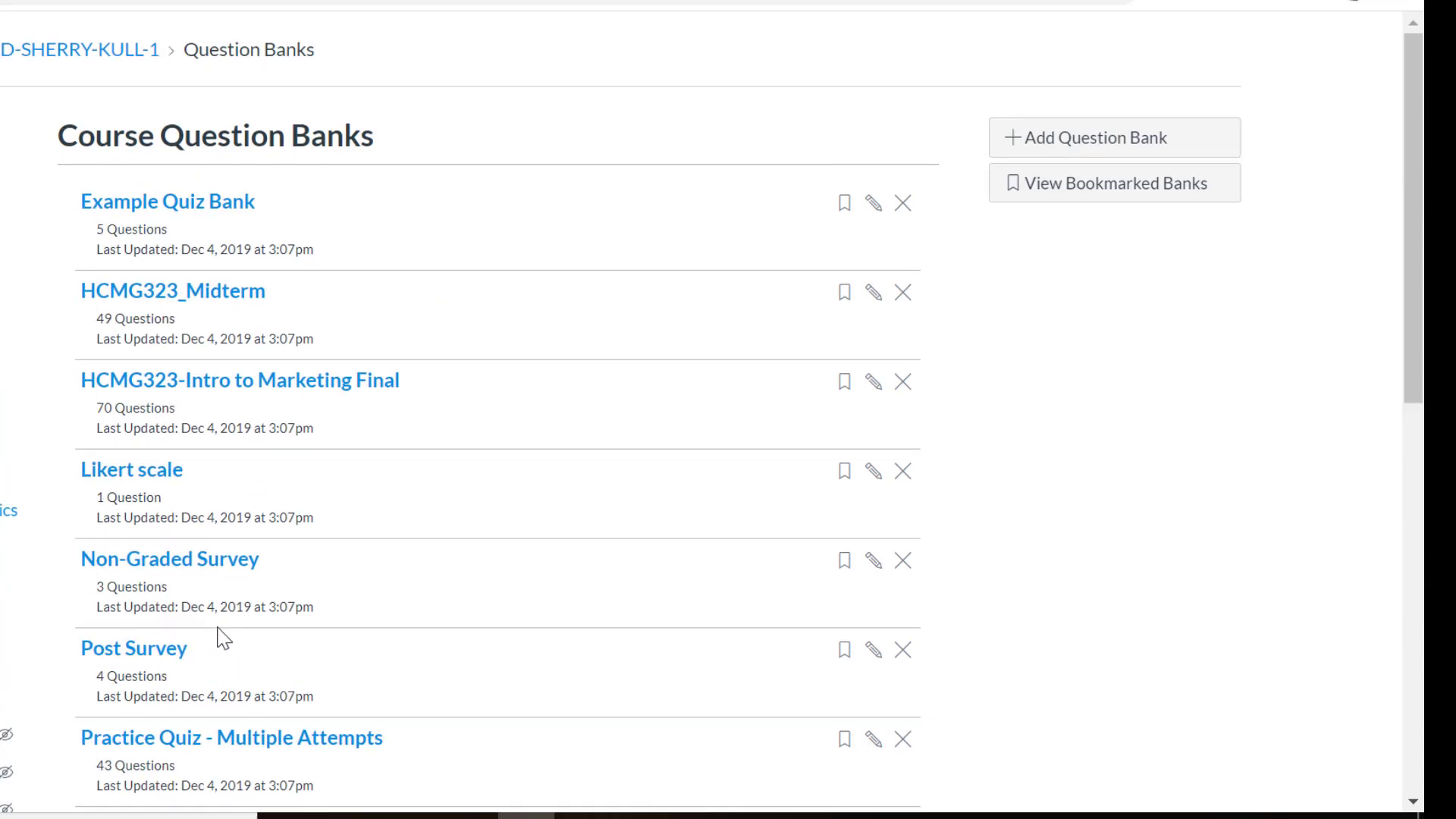
left_click(197, 208)
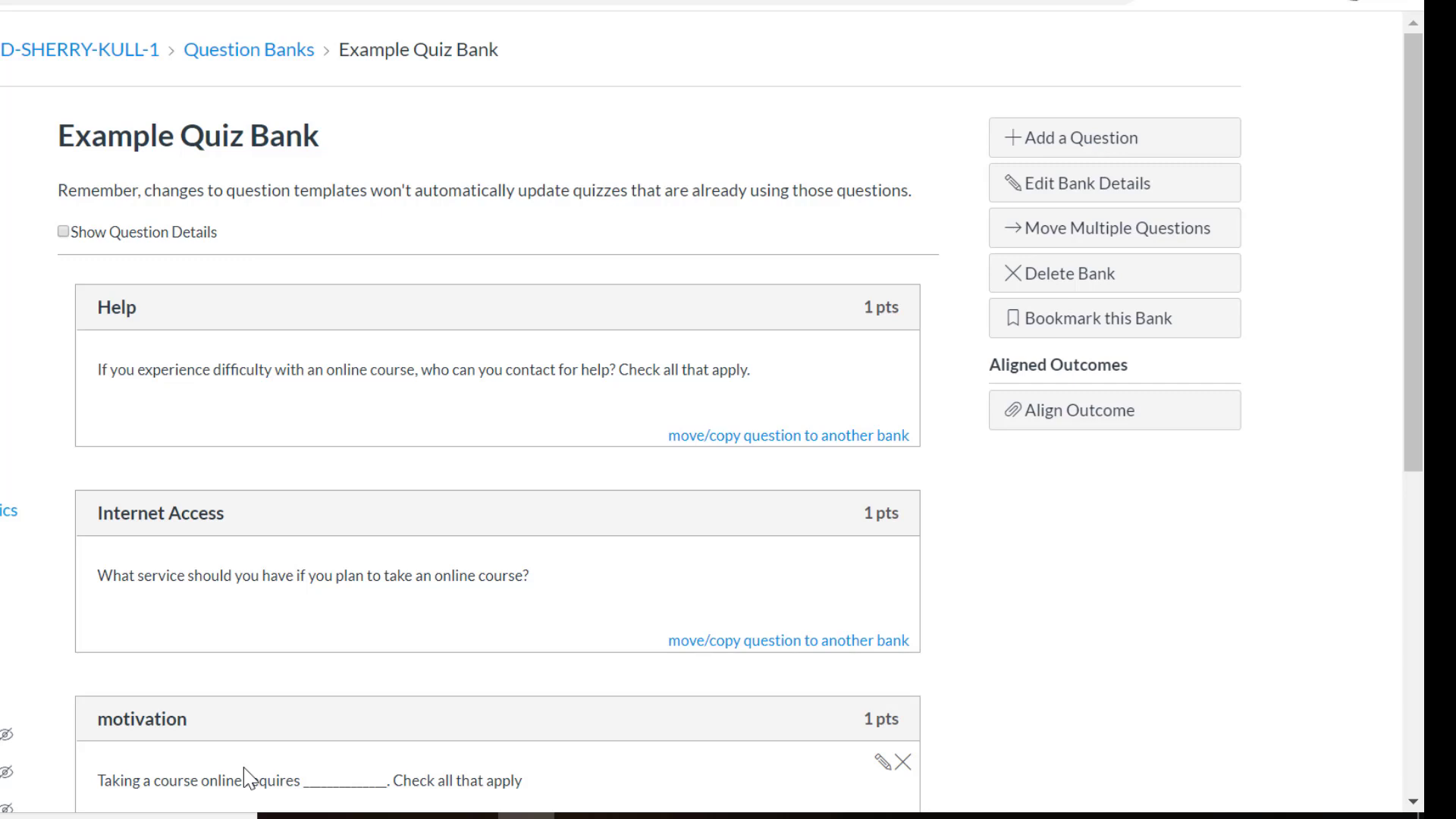
Step: Align the Critical Thinking outcome to the Example Quiz Bank
left_click(1125, 422)
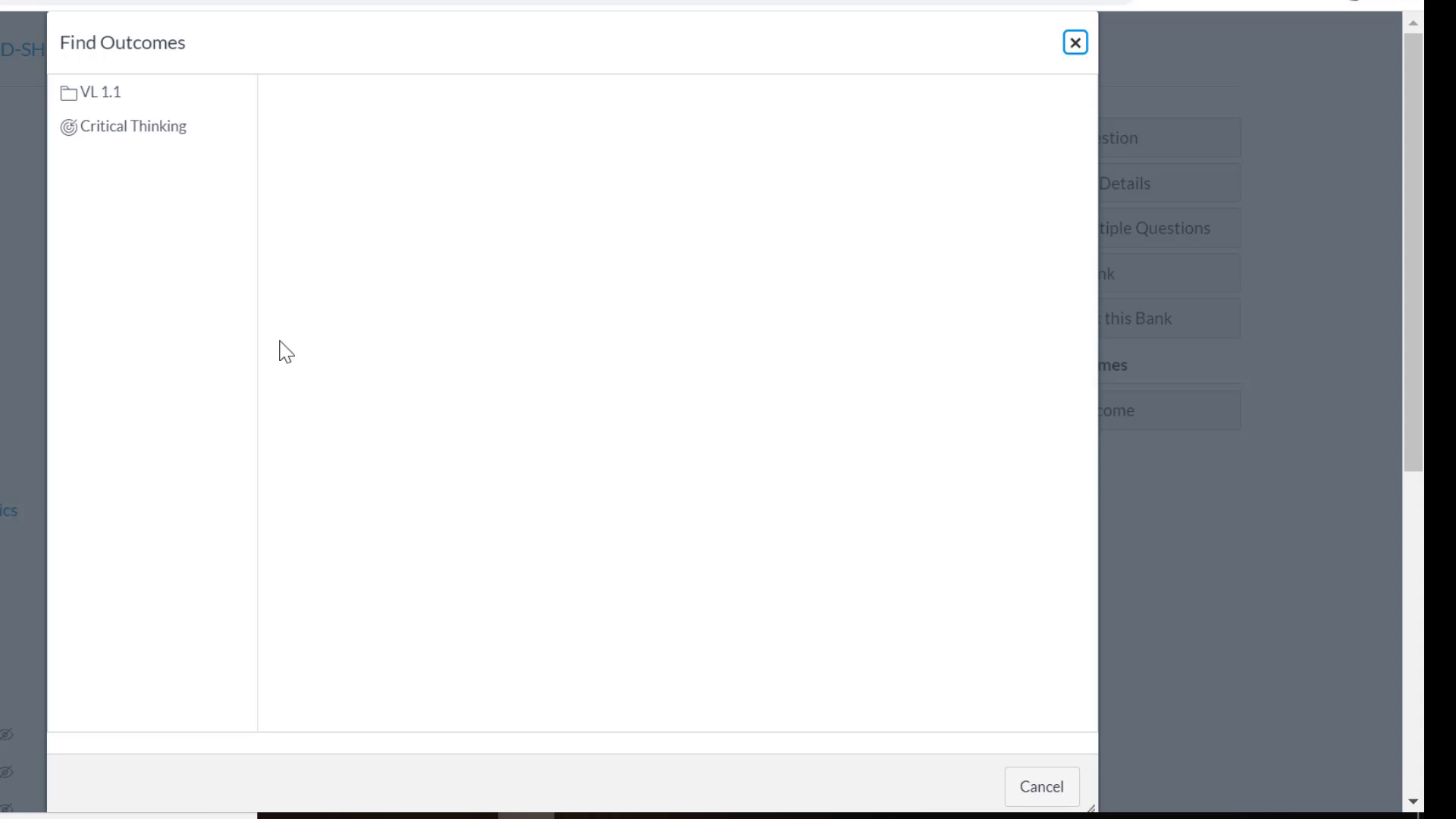
left_click(132, 142)
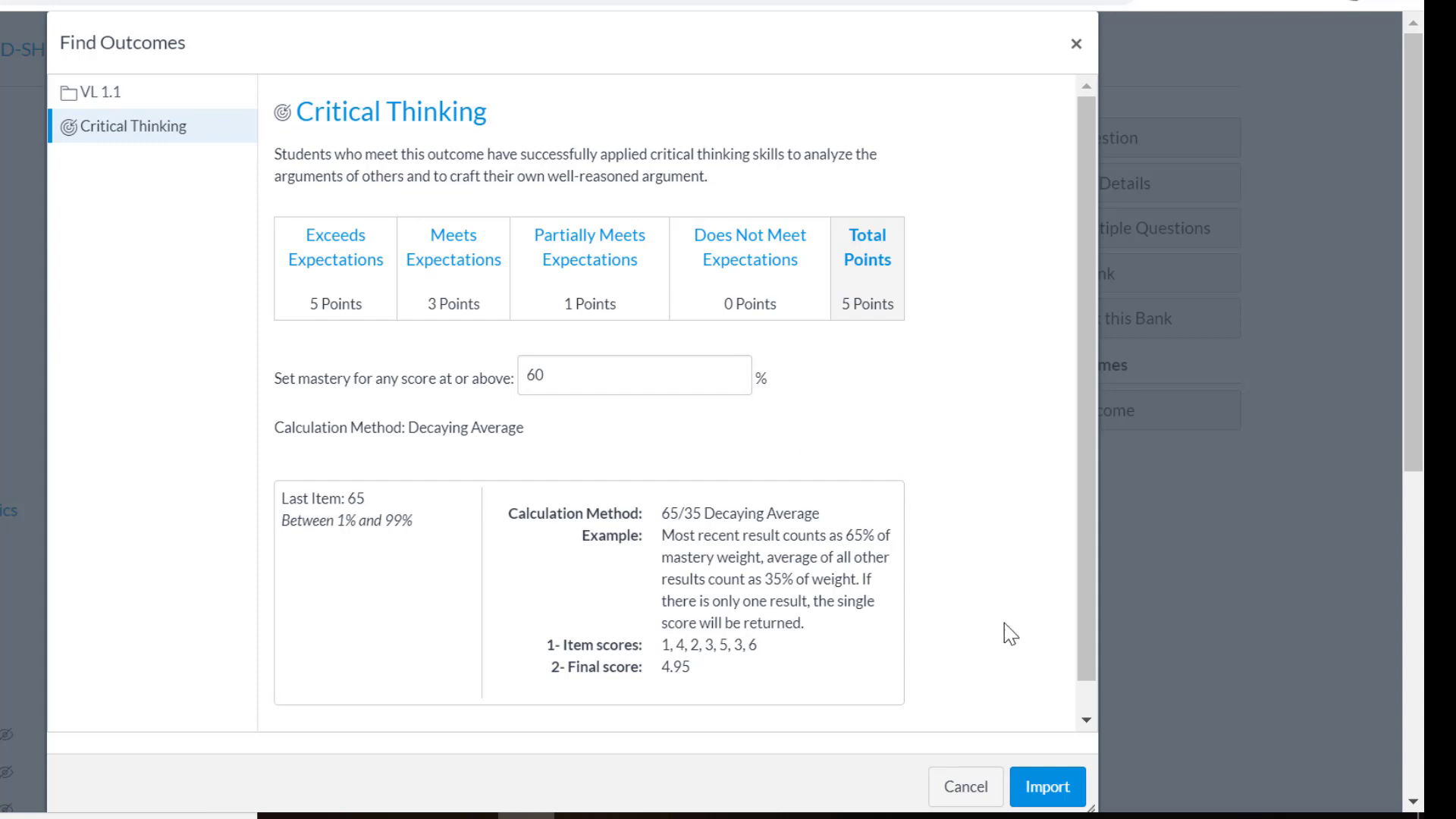
left_click(1039, 789)
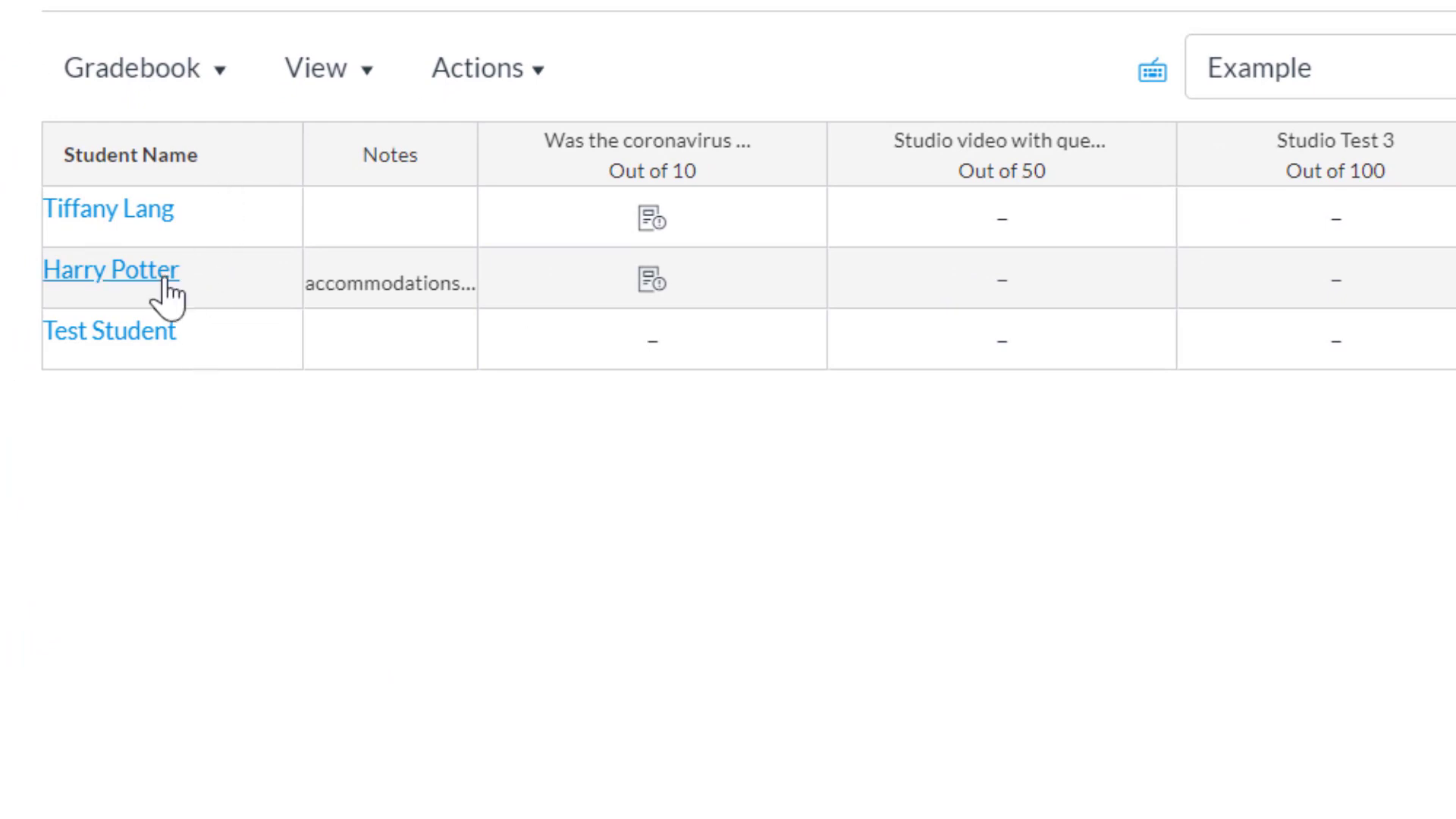
Step: Switch the gradebook to Learning Mastery and examine the Critical Thinking results
left_click(191, 79)
left_click(187, 158)
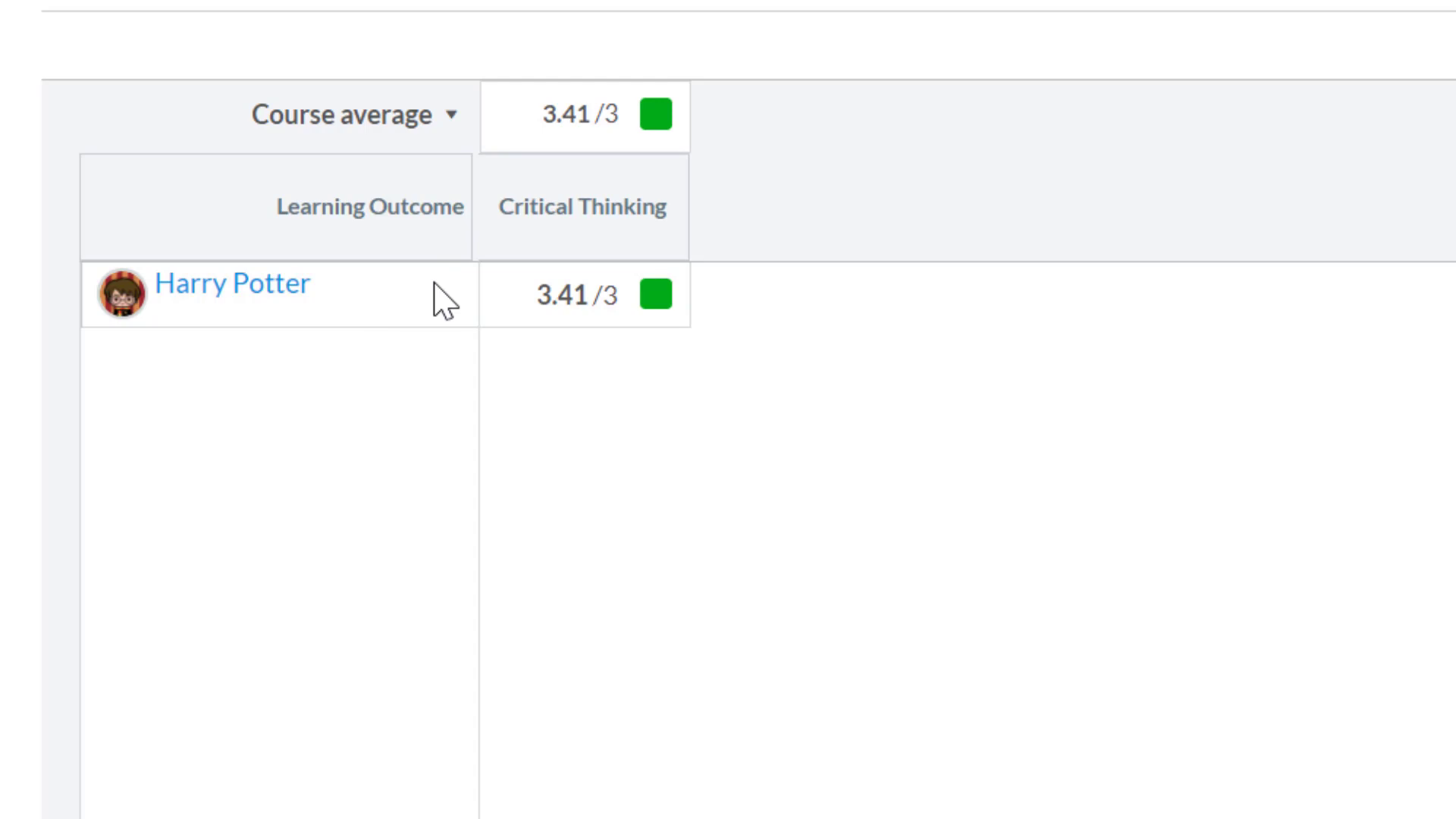
mouse_move(504, 243)
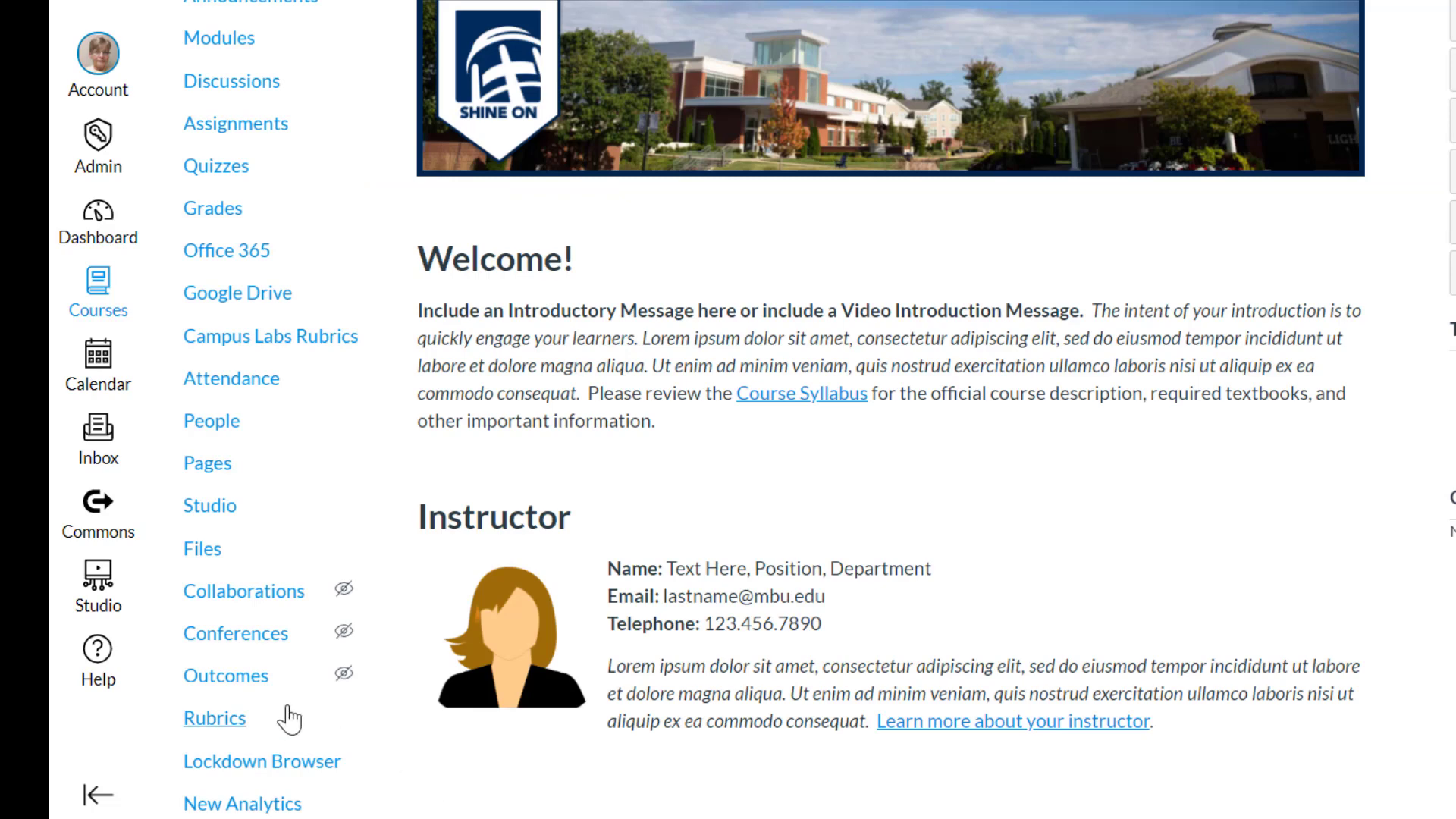
Step: Open the Critical Thinking outcome from the course outcomes to view its details
left_click(220, 682)
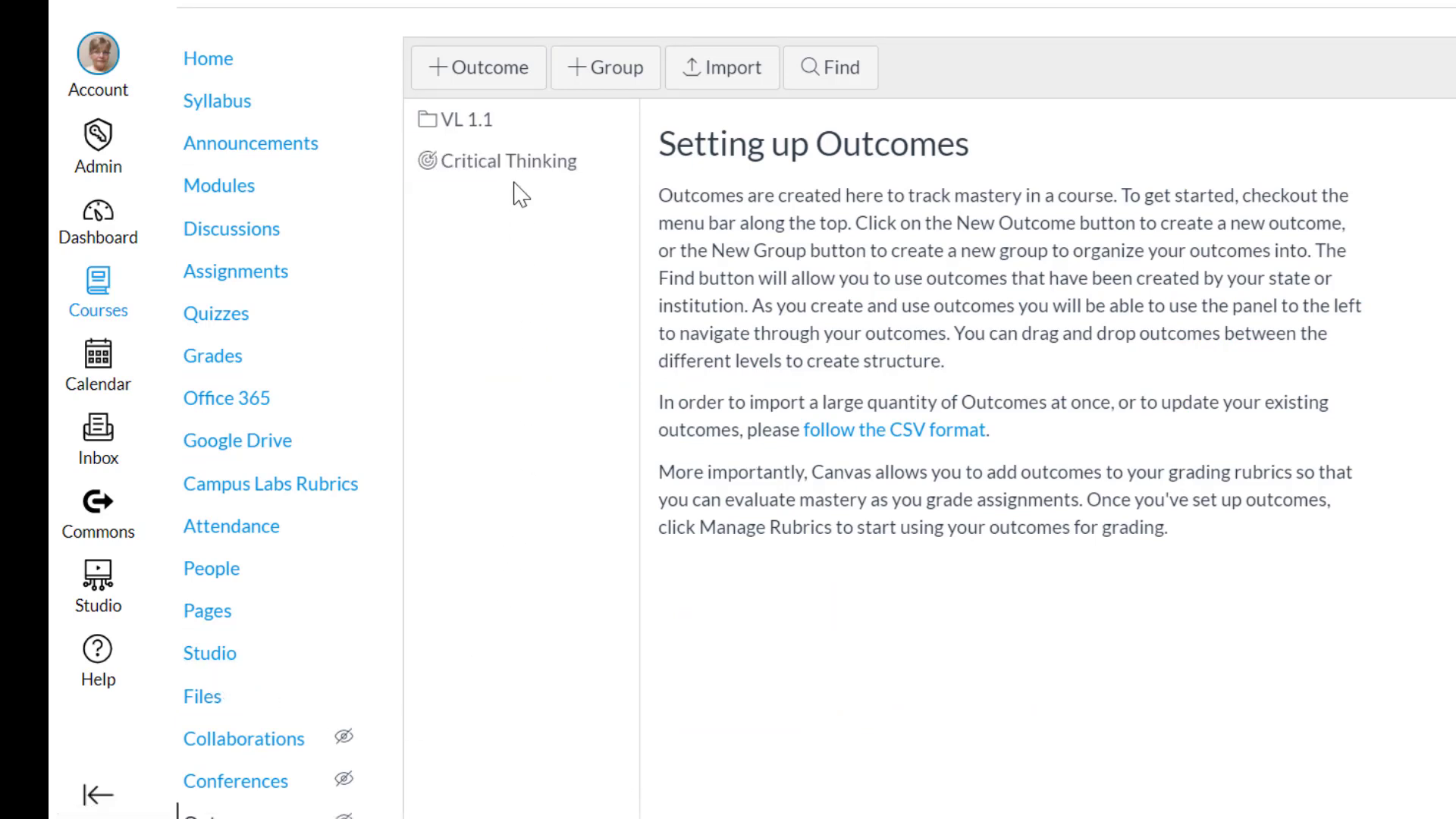
left_click(516, 182)
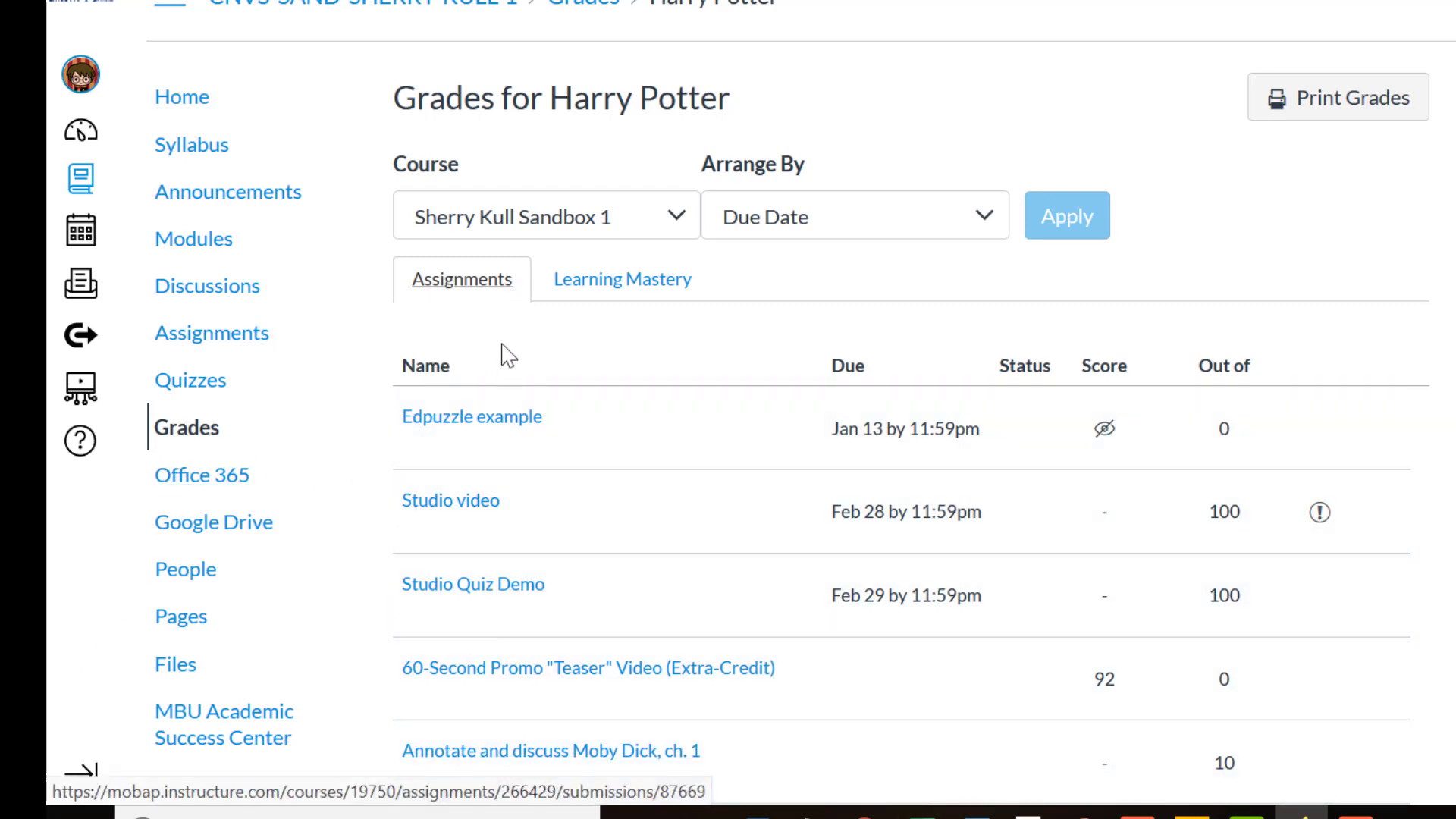
Step: Review the student's Learning Mastery grades, expanding the course's Critical Thinking outcome to inspect its aligned items and collapsing it again
left_click(609, 292)
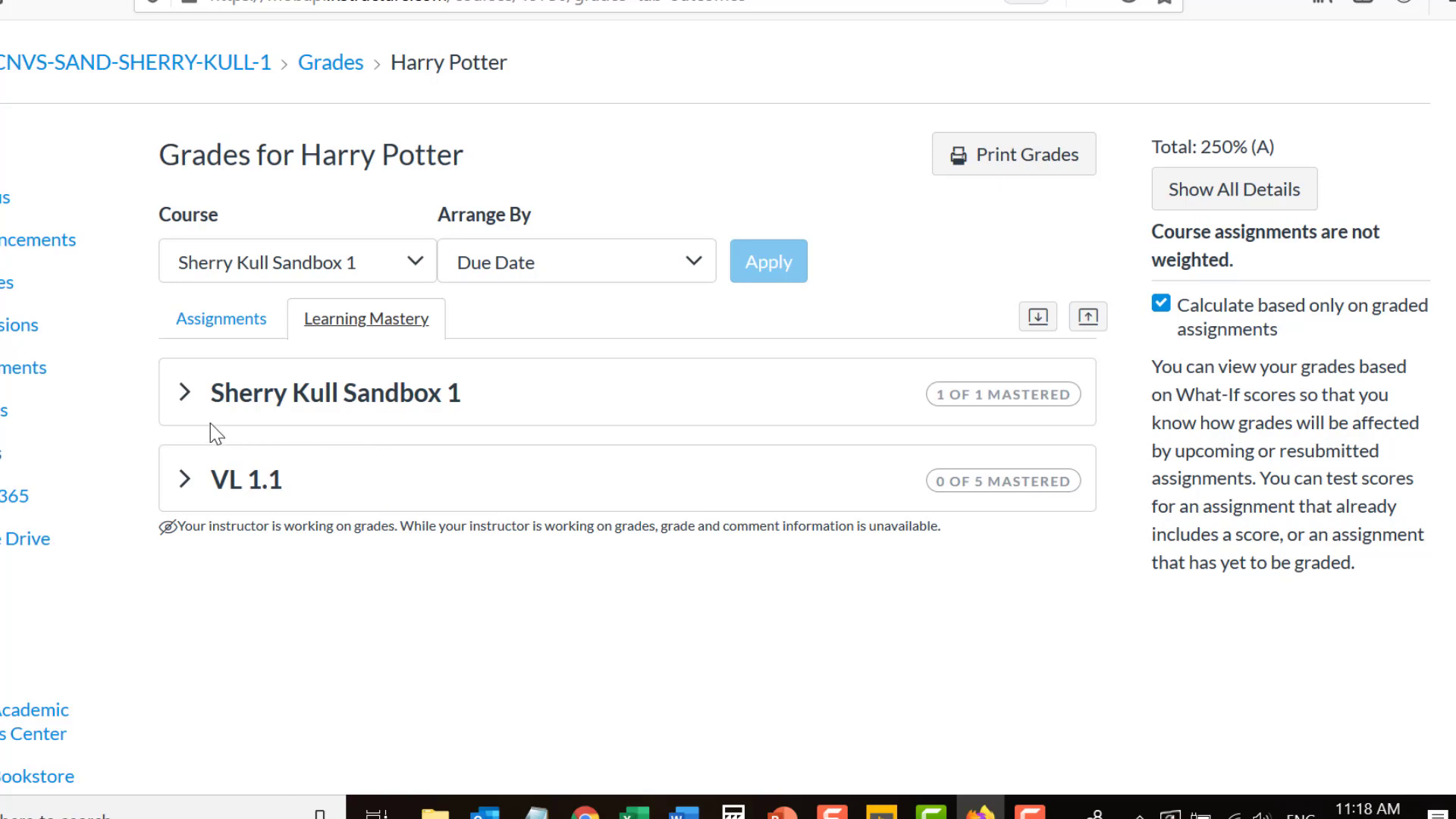
left_click(186, 395)
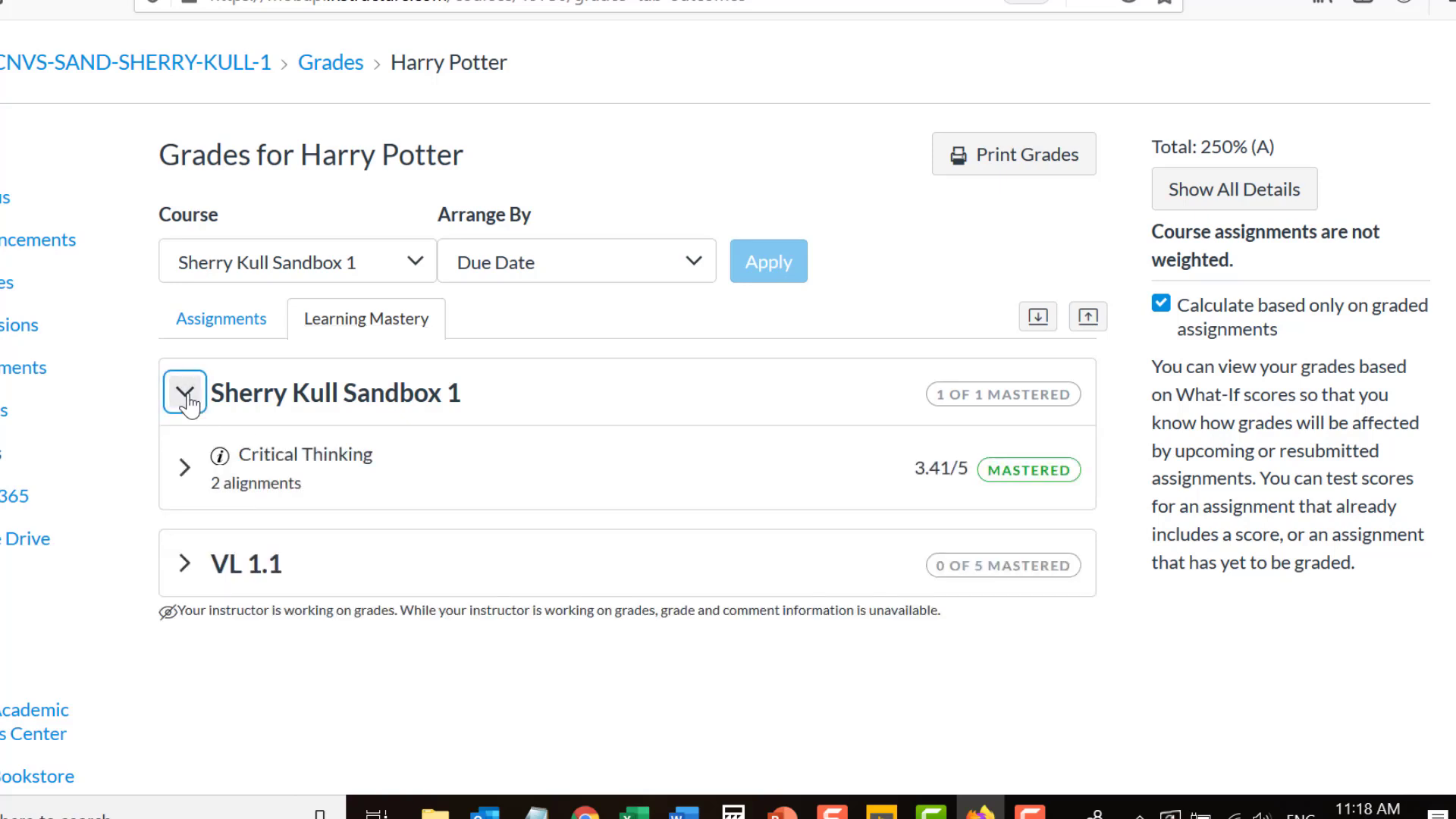
left_click(184, 470)
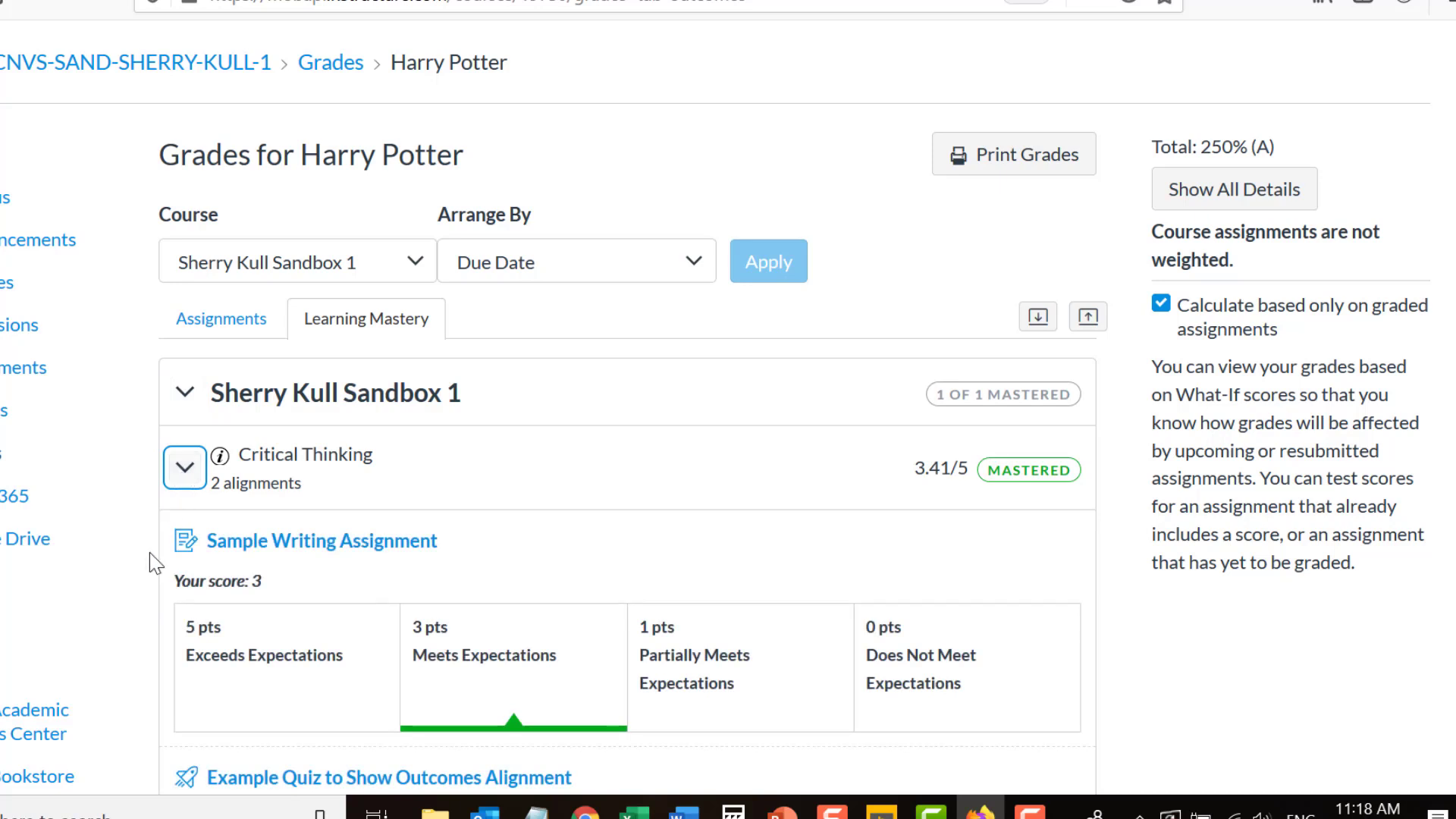
scroll(148, 550, "down", 2)
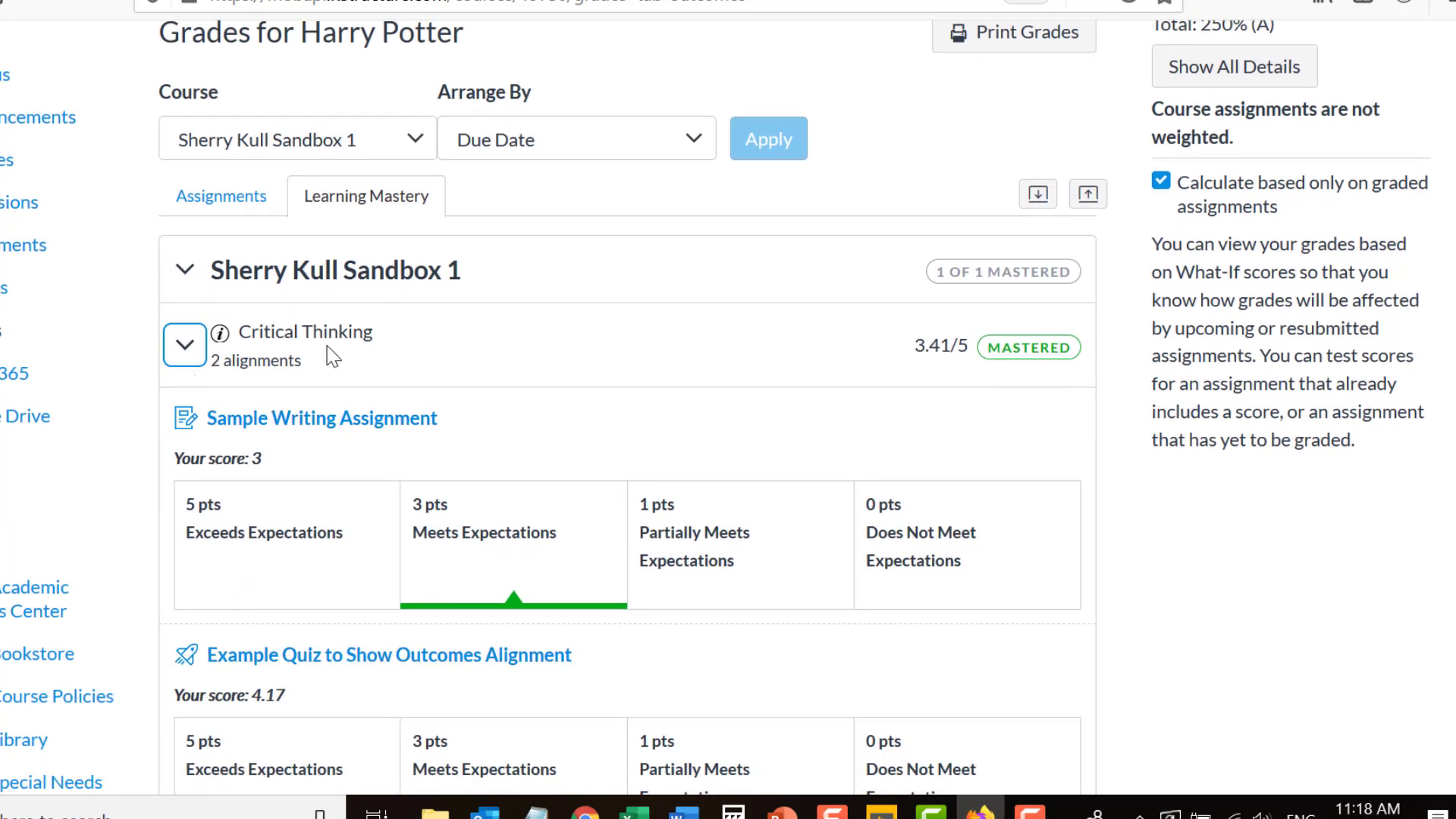
left_click(184, 345)
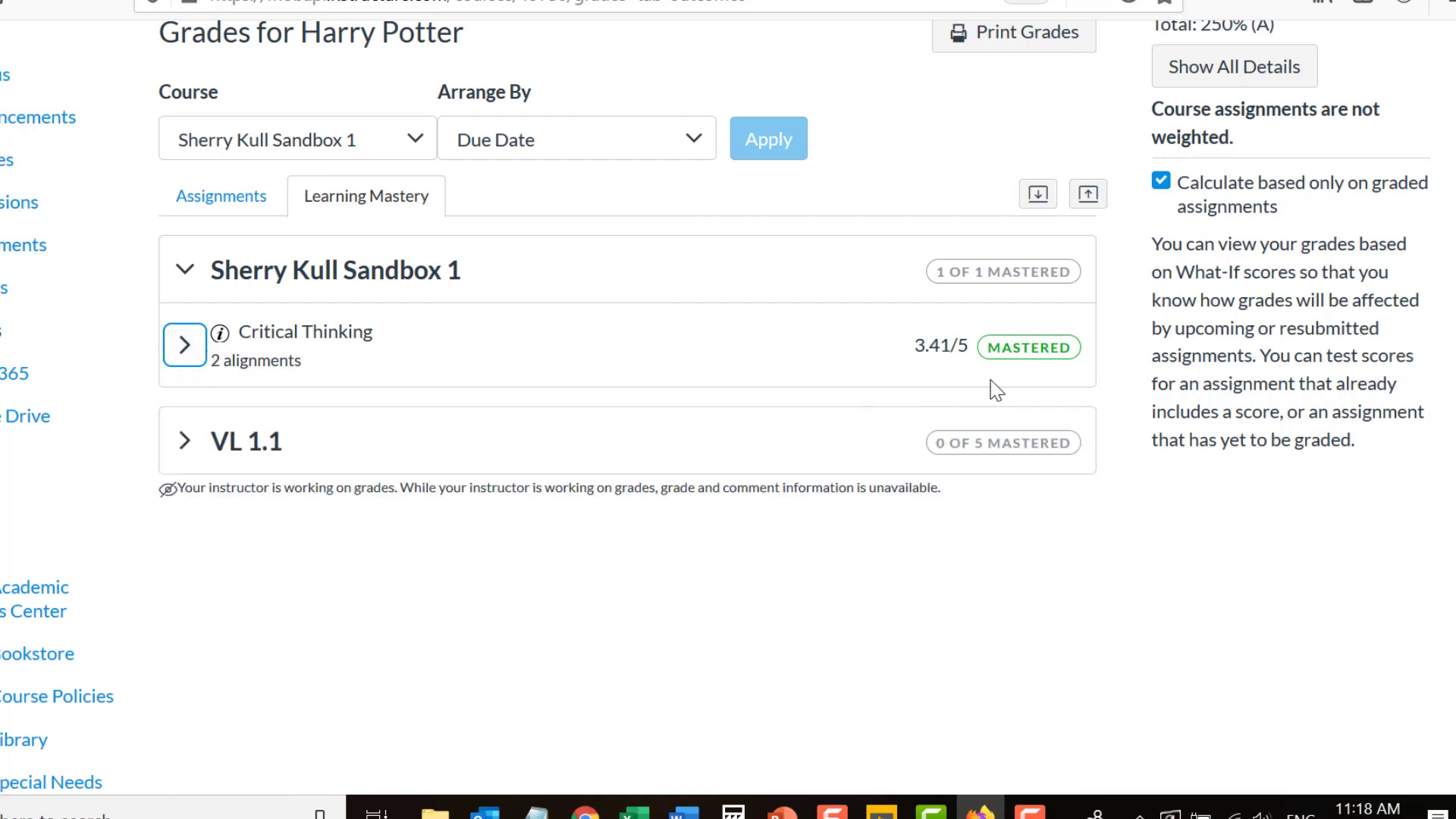